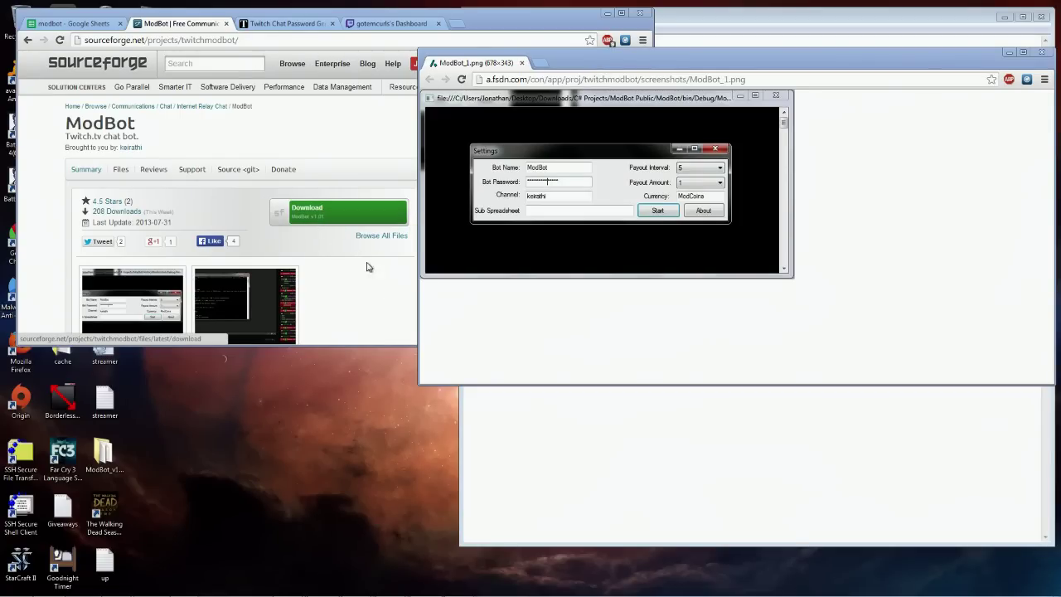
# Select the downloaded ModBot_v1 folder on the desktop.
pyautogui.click(103, 449)
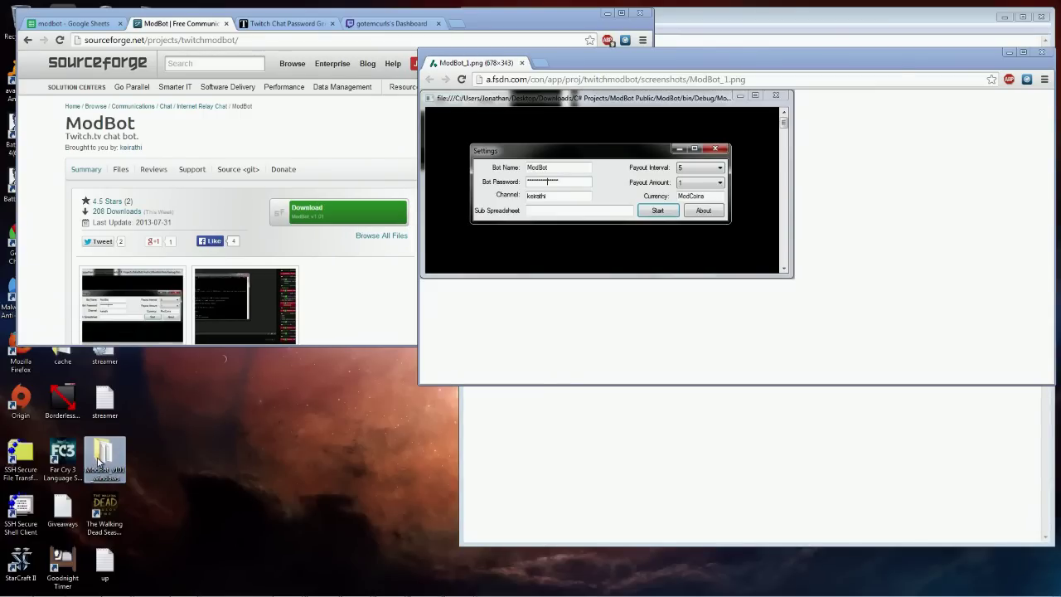
# Open the ModBot_v101_windows folder and launch ModBot.exe.
pyautogui.doubleClick(100, 461)
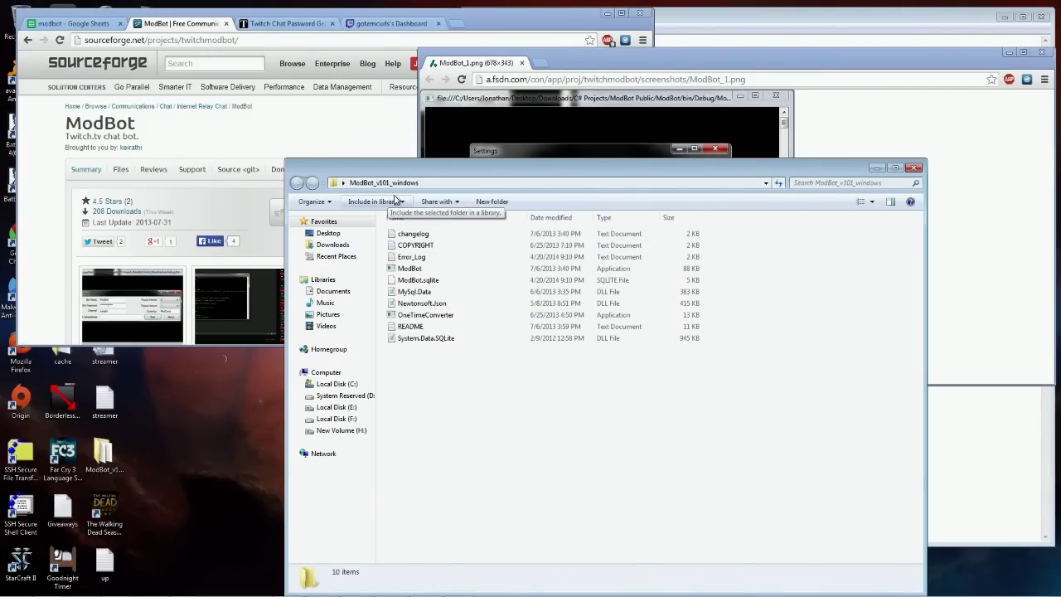
pyautogui.moveTo(490, 170); pyautogui.dragTo(648, 177)
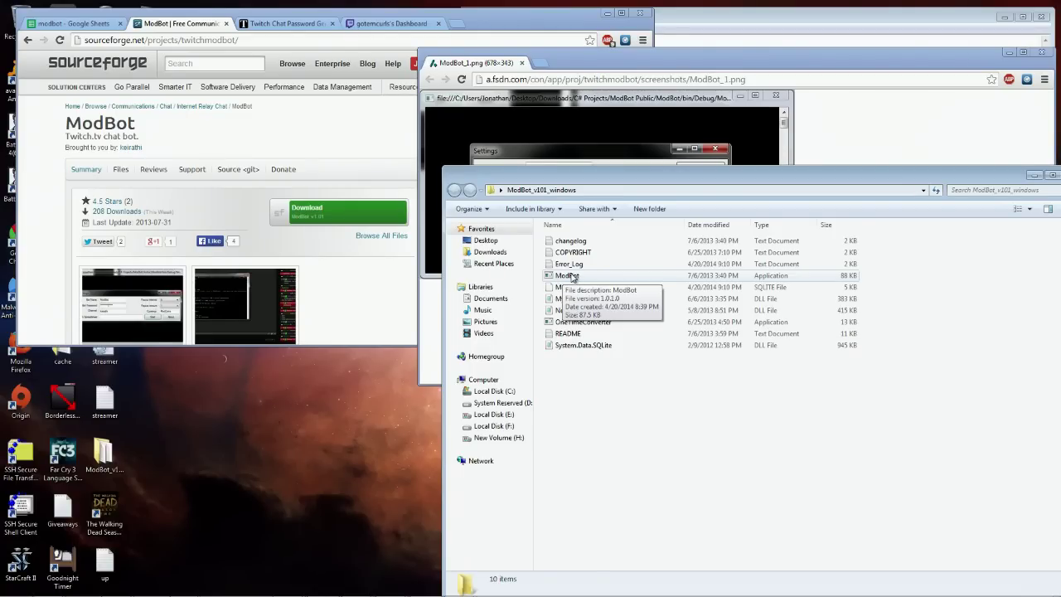
pyautogui.moveTo(468, 590)
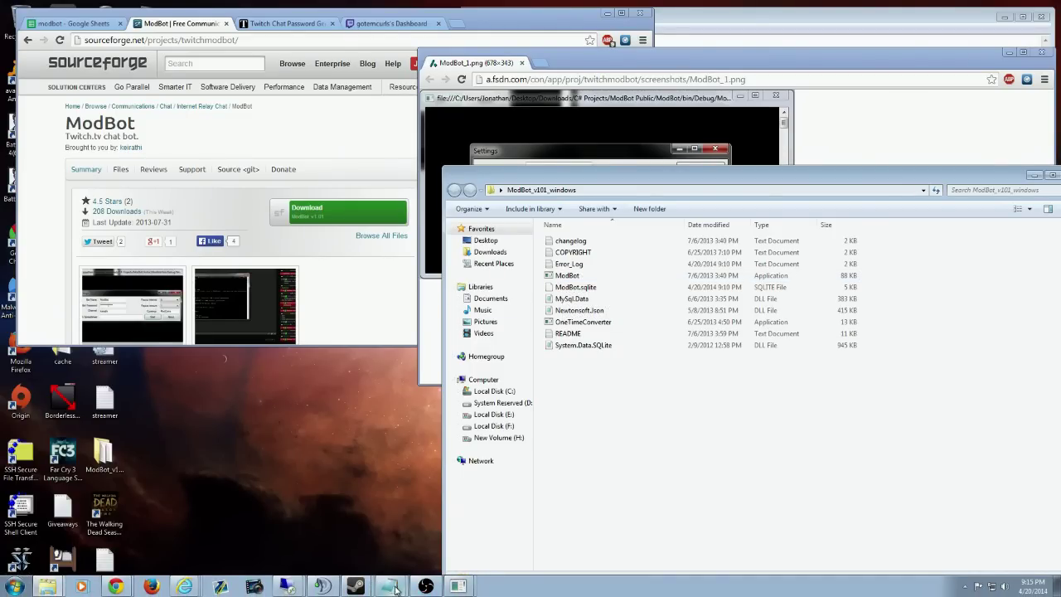
pyautogui.doubleClick(567, 275)
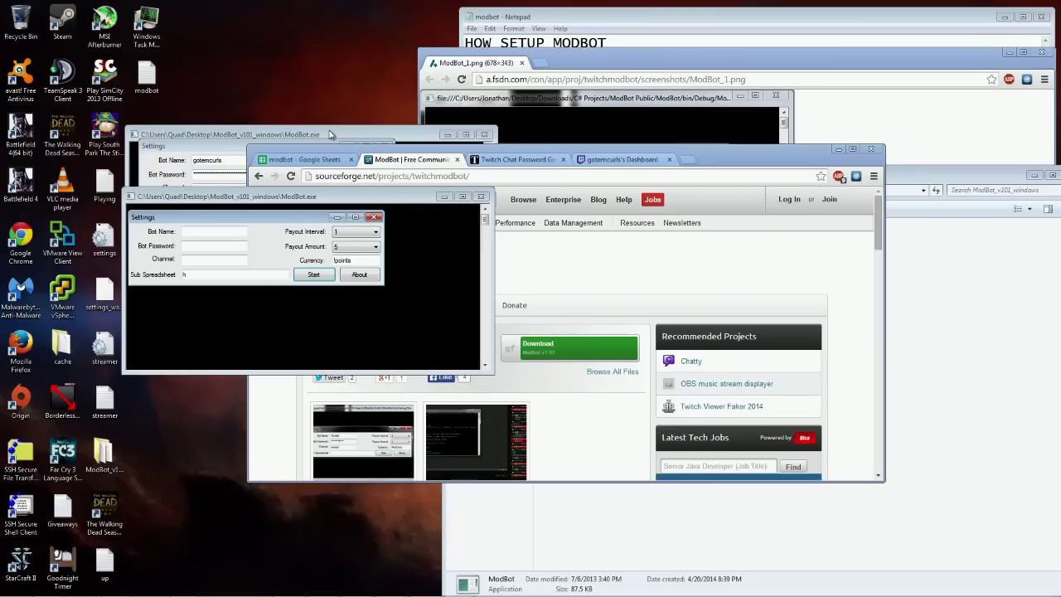
# Close the duplicate ModBot console and delete the stray 'h' from Sub Spreadsheet.
pyautogui.moveTo(330, 134); pyautogui.dragTo(589, 152)
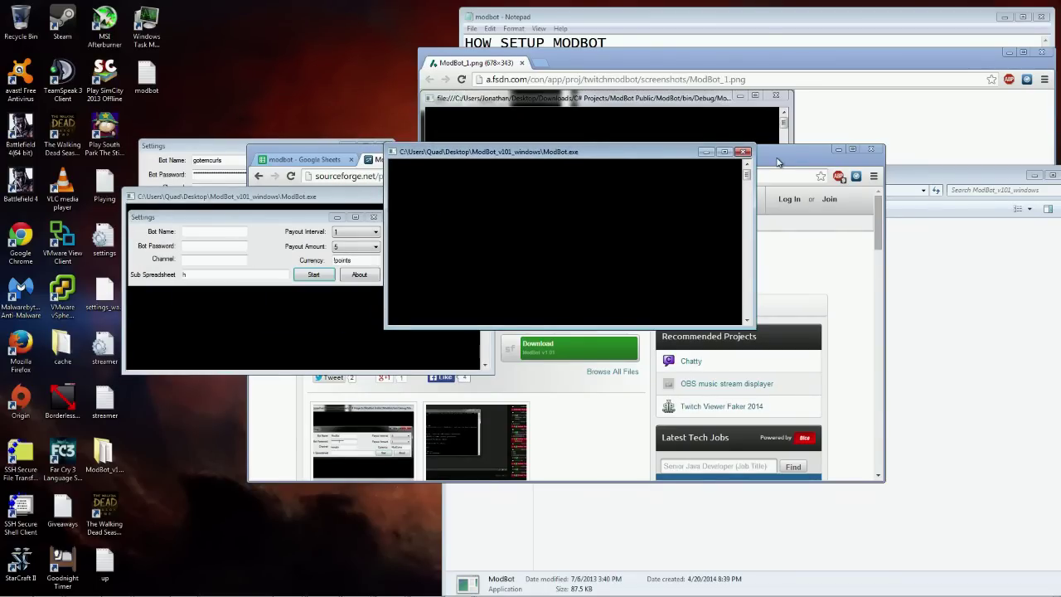
pyautogui.click(742, 152)
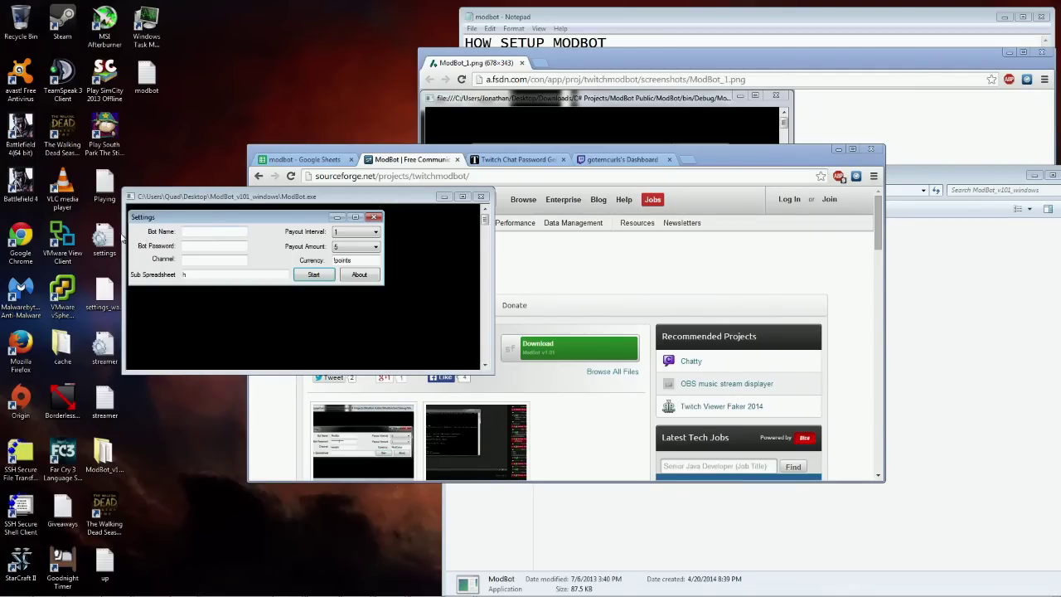
pyautogui.moveTo(163, 232)
pyautogui.doubleClick(184, 274)
pyautogui.press('BackSpace')
pyautogui.press('Tab')
# Look over the README instructions in Notepad, then put them away.
pyautogui.moveTo(412, 589)
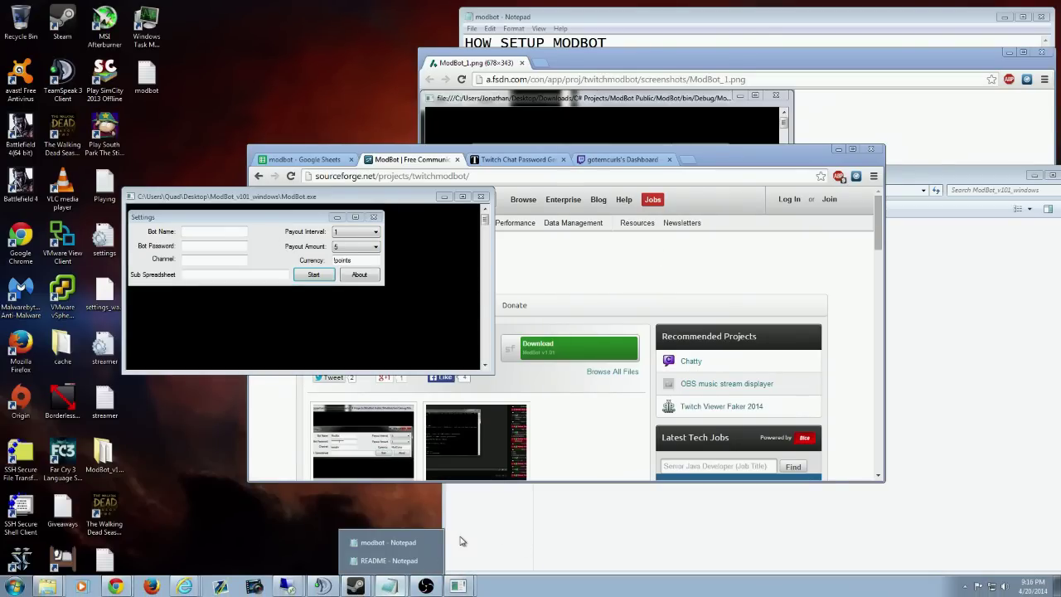
pyautogui.click(395, 561)
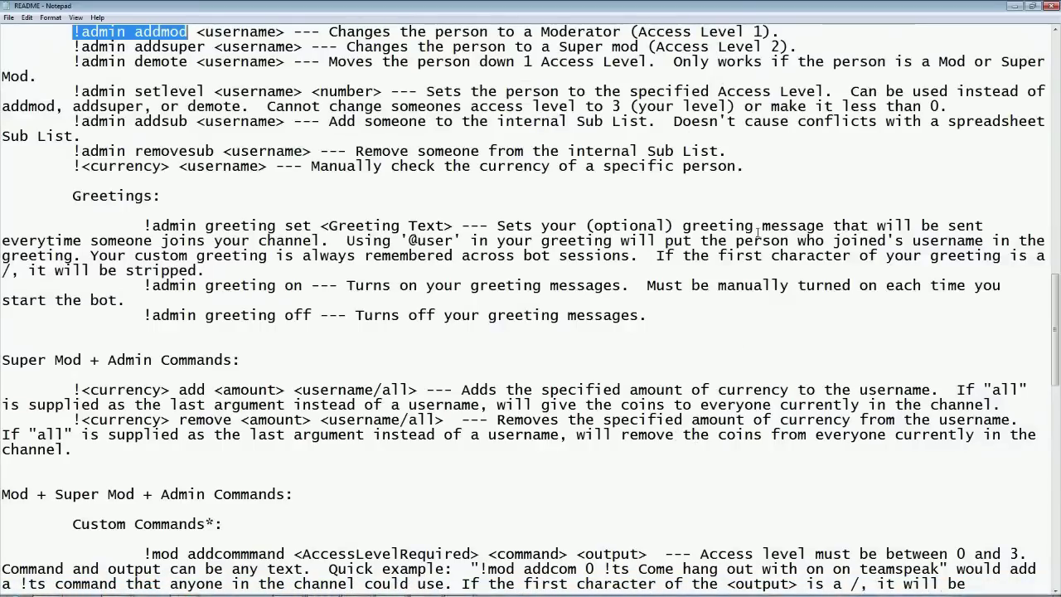
pyautogui.click(1012, 6)
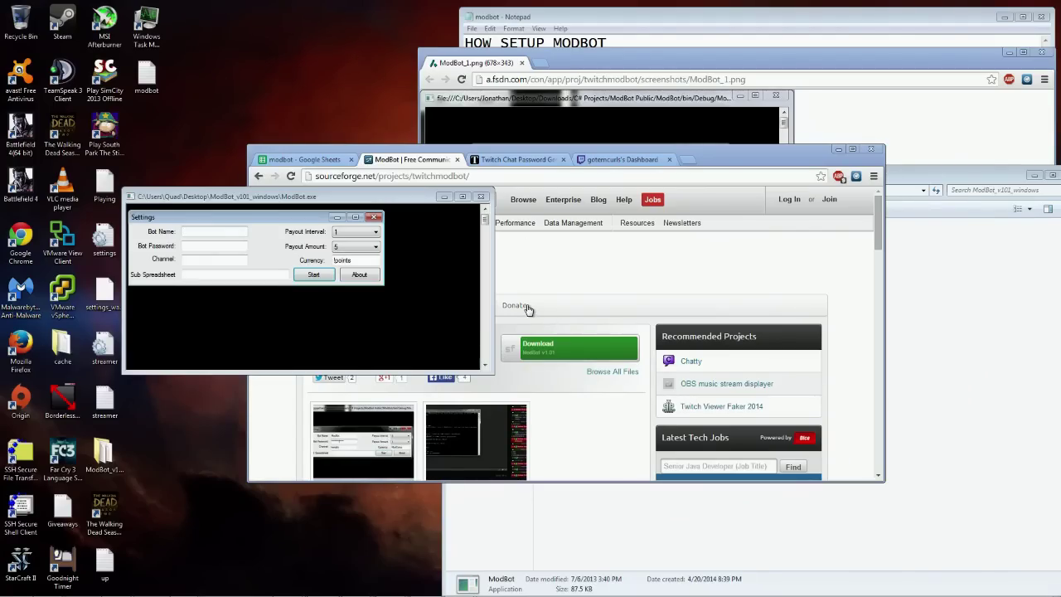
# Try typing a name in Bot Name, then clear it back to empty.
pyautogui.moveTo(208, 229)
pyautogui.write('REDBOT')
pyautogui.press('BackSpace')
pyautogui.press('BackSpace')
pyautogui.write('B0')
pyautogui.press('BackSpace')
pyautogui.press('BackSpace')
pyautogui.write('OT')
pyautogui.press('BackSpace')
pyautogui.press('BackSpace')
pyautogui.press('BackSpace')
pyautogui.press('BackSpace')
pyautogui.press('BackSpace')
pyautogui.write('0')
pyautogui.press('BackSpace')
# Paste the channel username from the Twitch dashboard URL into Bot Name and Channel.
pyautogui.click(635, 160)
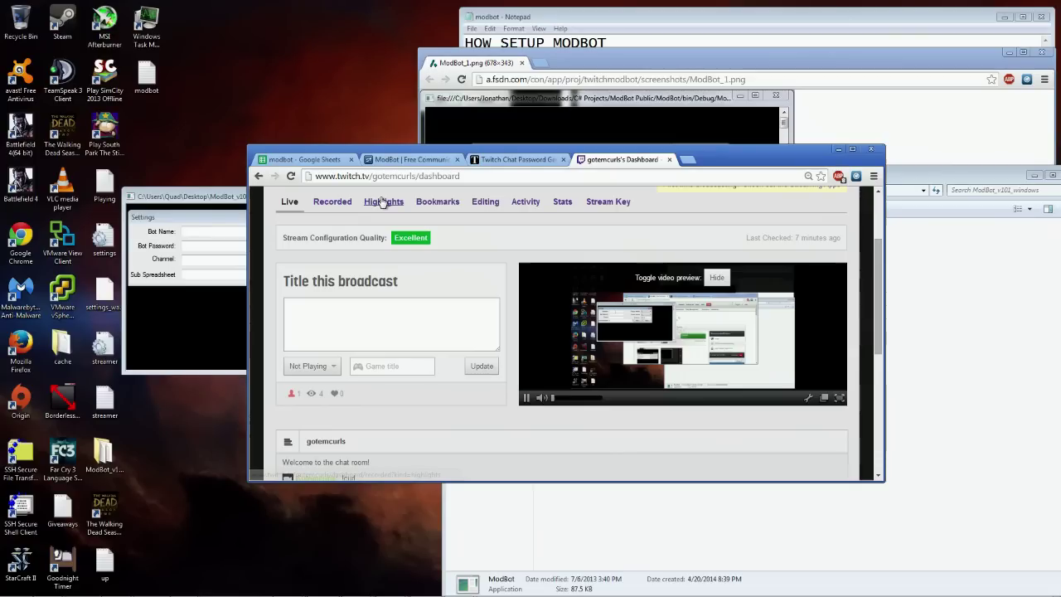
pyautogui.click(195, 233)
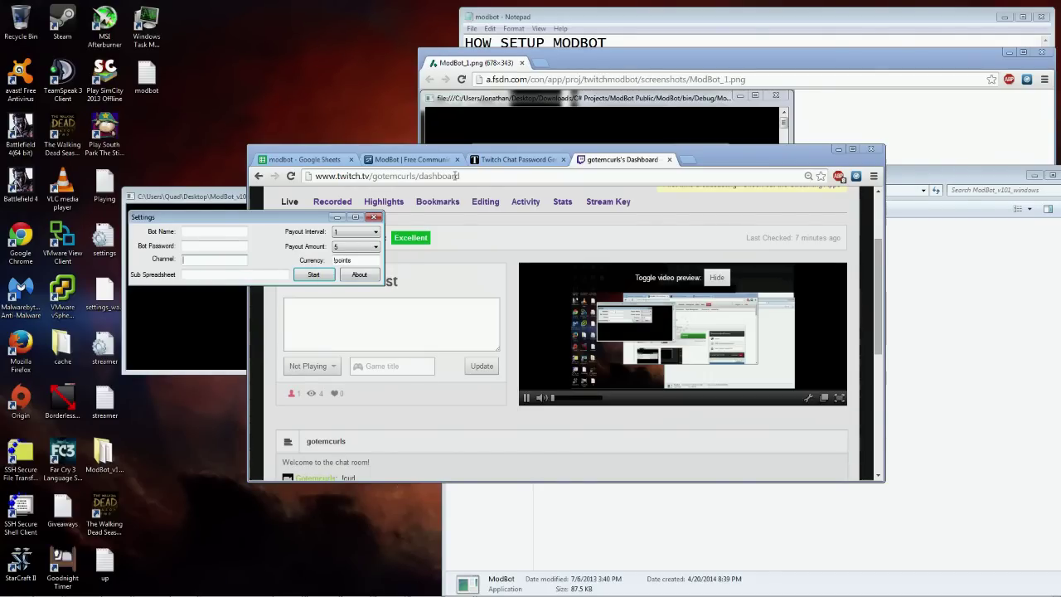
pyautogui.click(455, 176)
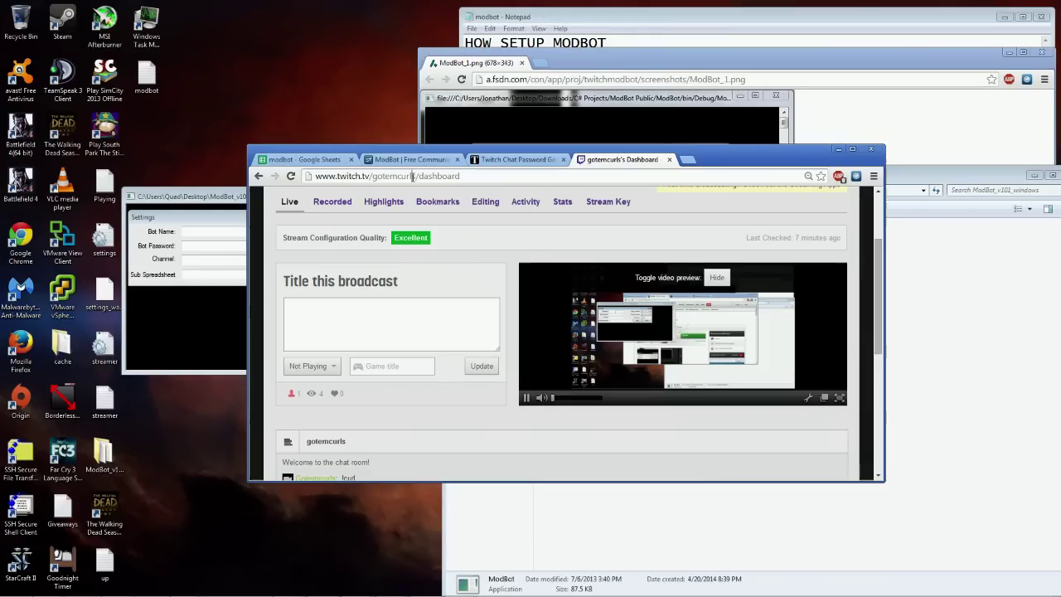
pyautogui.doubleClick(412, 176)
pyautogui.hotkey('ctrl', 'c')
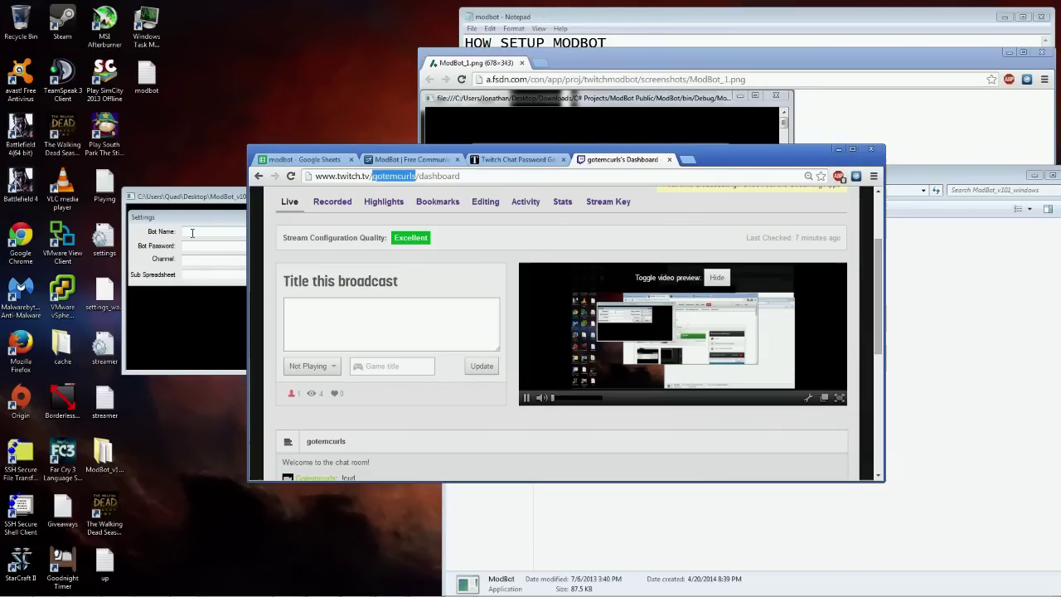
pyautogui.click(196, 233)
pyautogui.hotkey('ctrl', 'v')
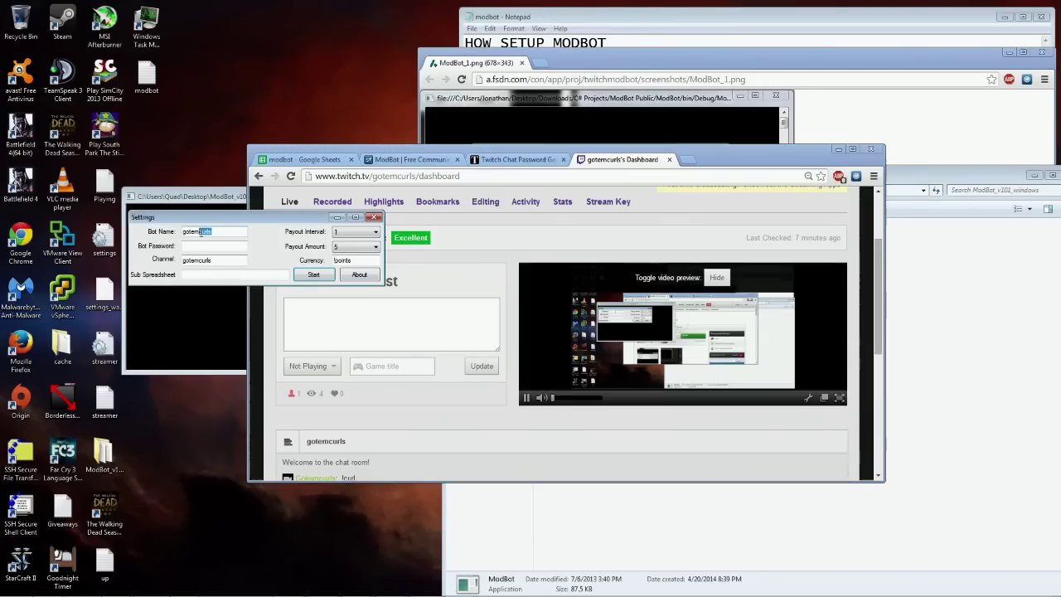
pyautogui.doubleClick(202, 235)
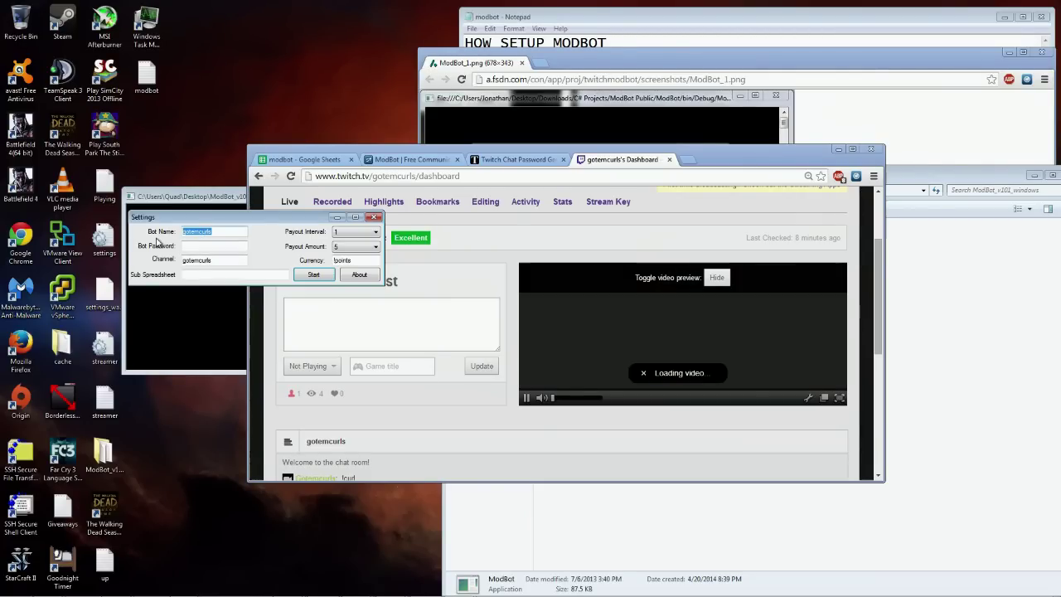
pyautogui.moveTo(158, 249)
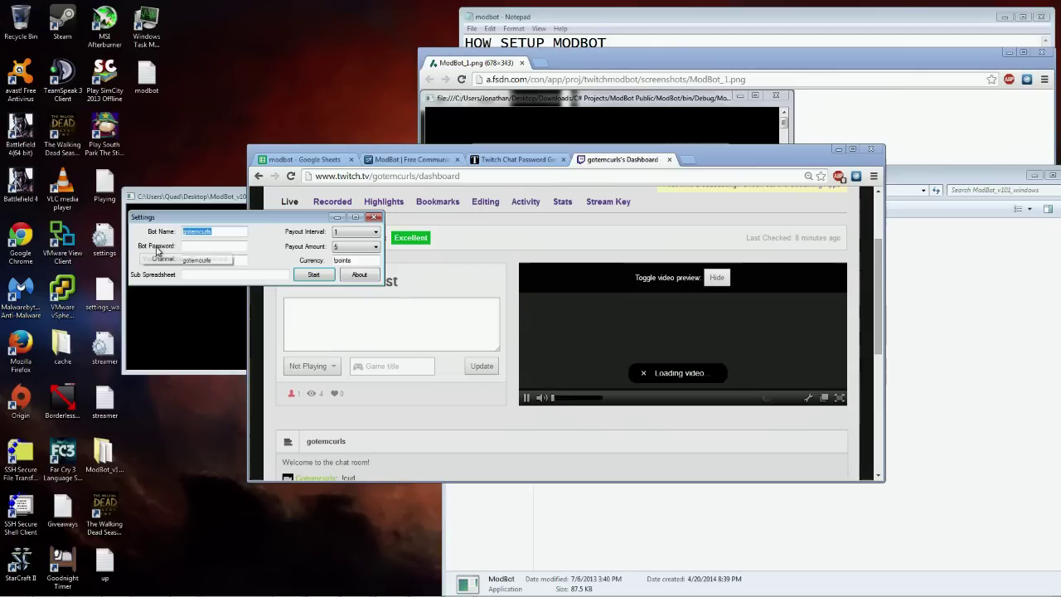
pyautogui.click(524, 160)
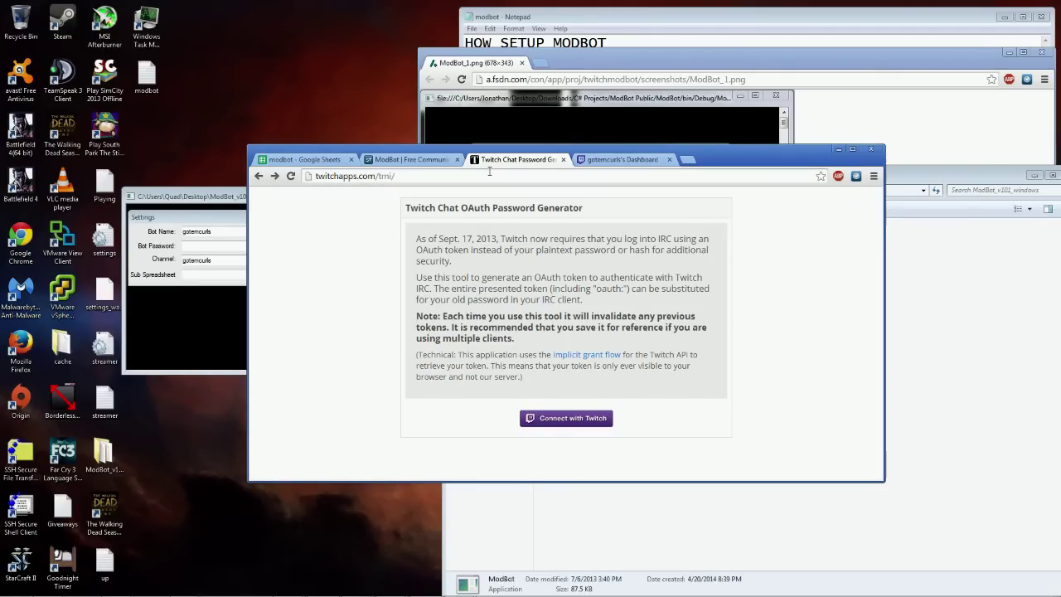
# Copy the generated OAuth token from the Twitch Chat password generator.
pyautogui.hotkey('ctrl', 'Tab')
pyautogui.doubleClick(394, 176)
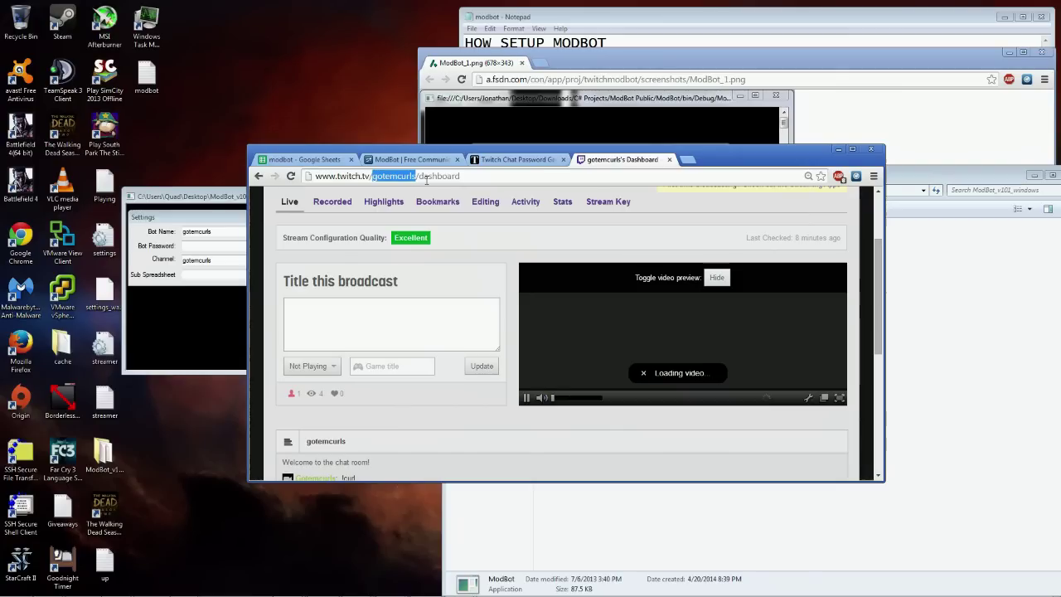
pyautogui.click(514, 160)
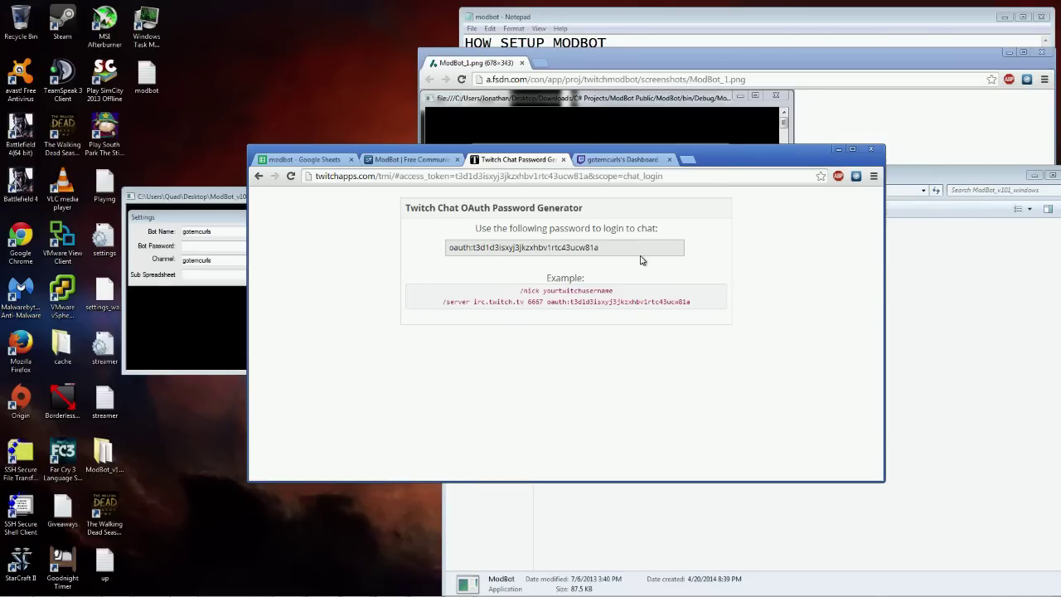
pyautogui.click(517, 252)
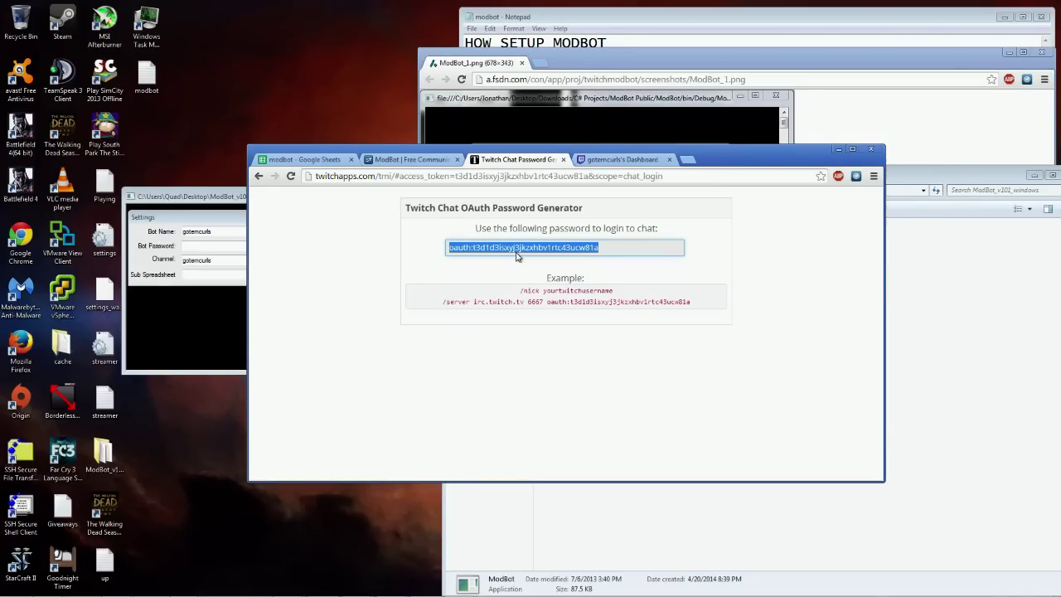
pyautogui.click(516, 256)
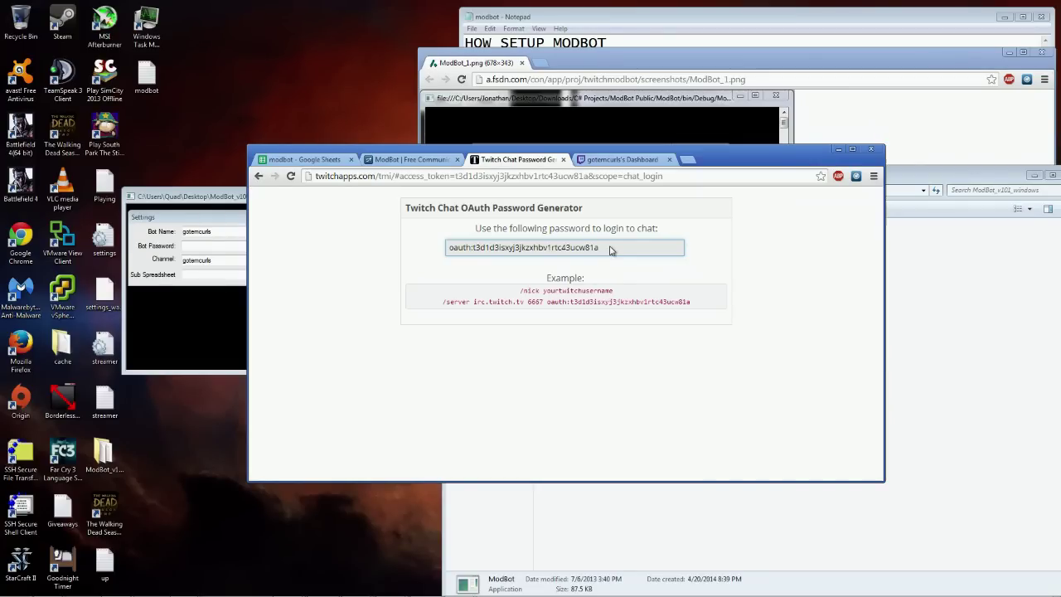
pyautogui.rightClick(464, 246)
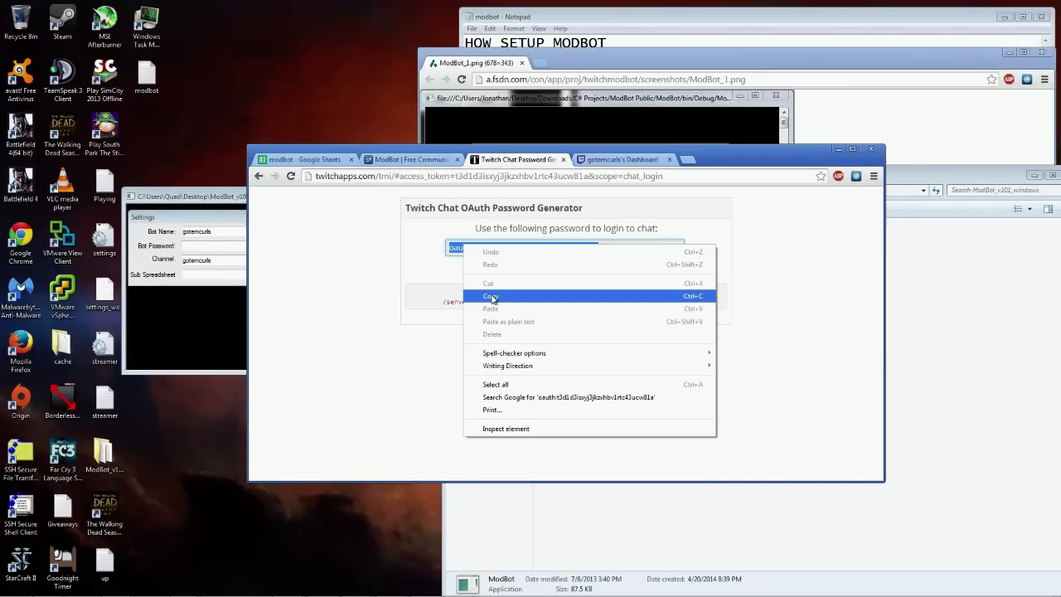
pyautogui.click(492, 297)
# Paste the OAuth token into ModBot's Bot Password setting.
pyautogui.click(201, 247)
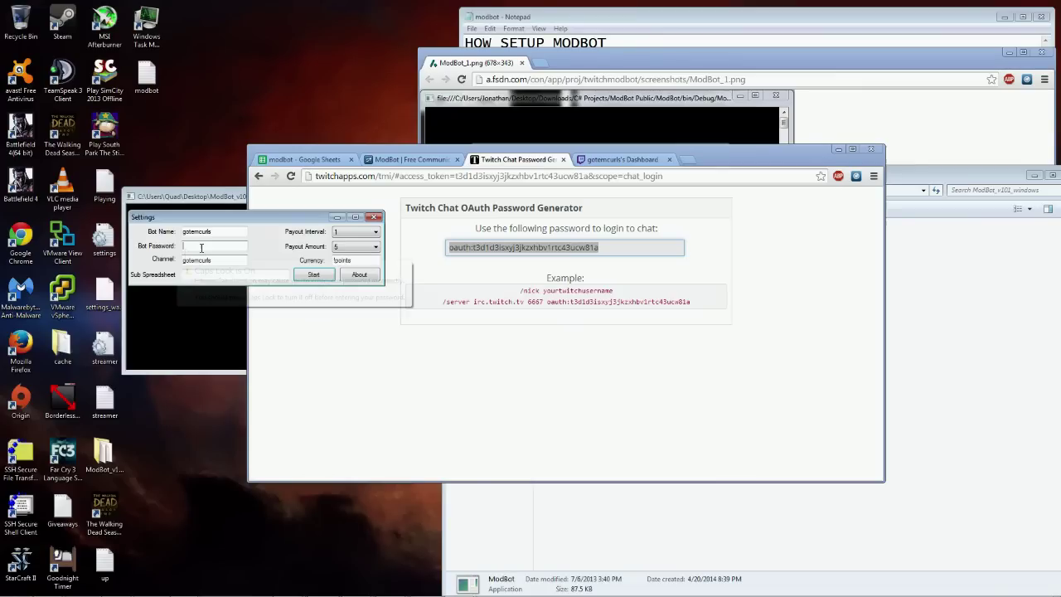
pyautogui.rightClick(200, 247)
pyautogui.click(229, 296)
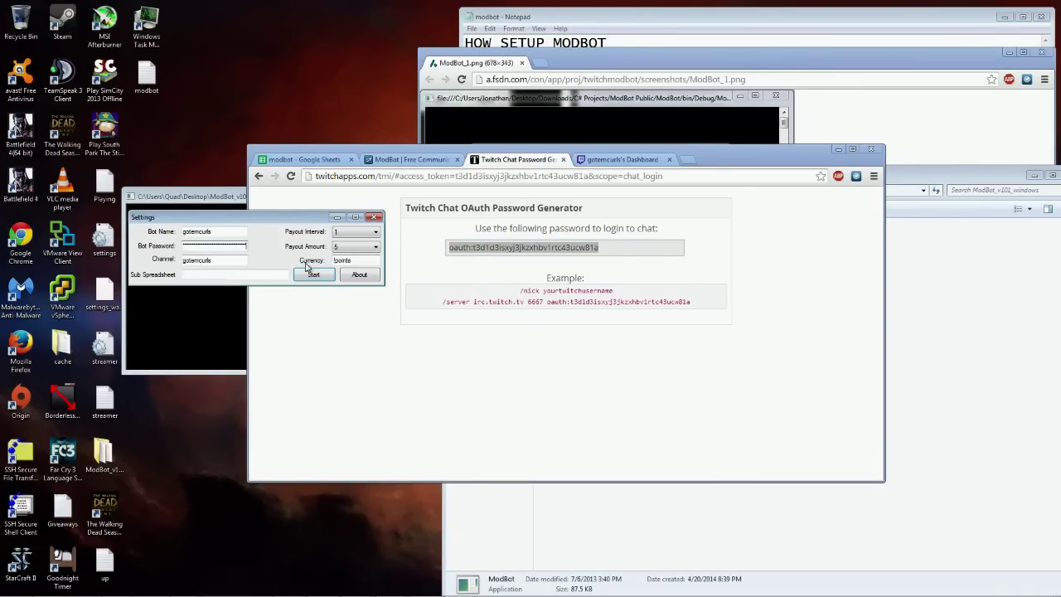
pyautogui.click(229, 261)
pyautogui.moveTo(141, 279)
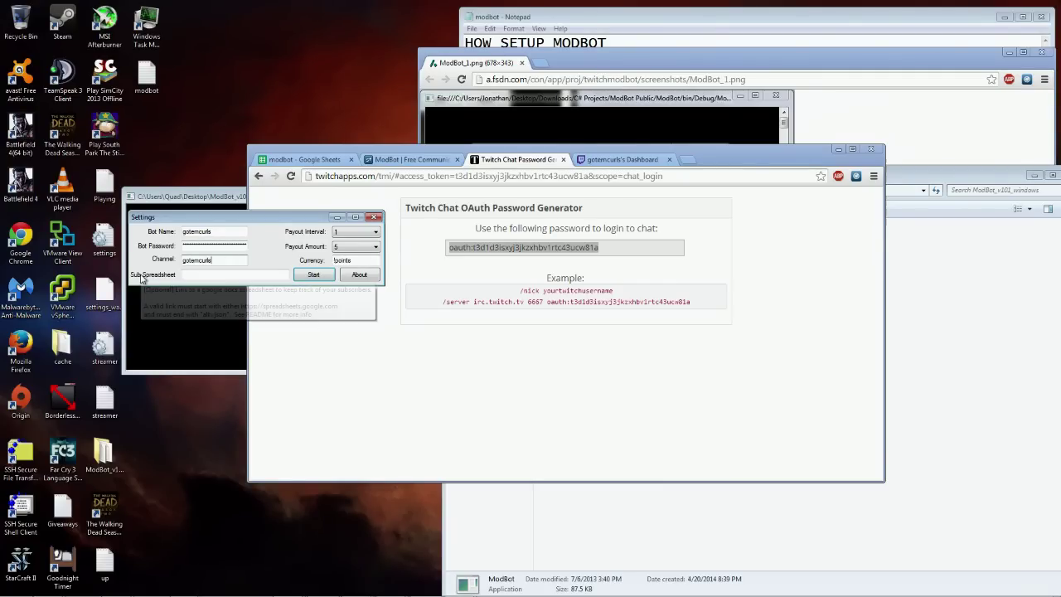
# Open the modbot sheet with Username in A1, leaving its name as modbot.
pyautogui.doubleClick(316, 160)
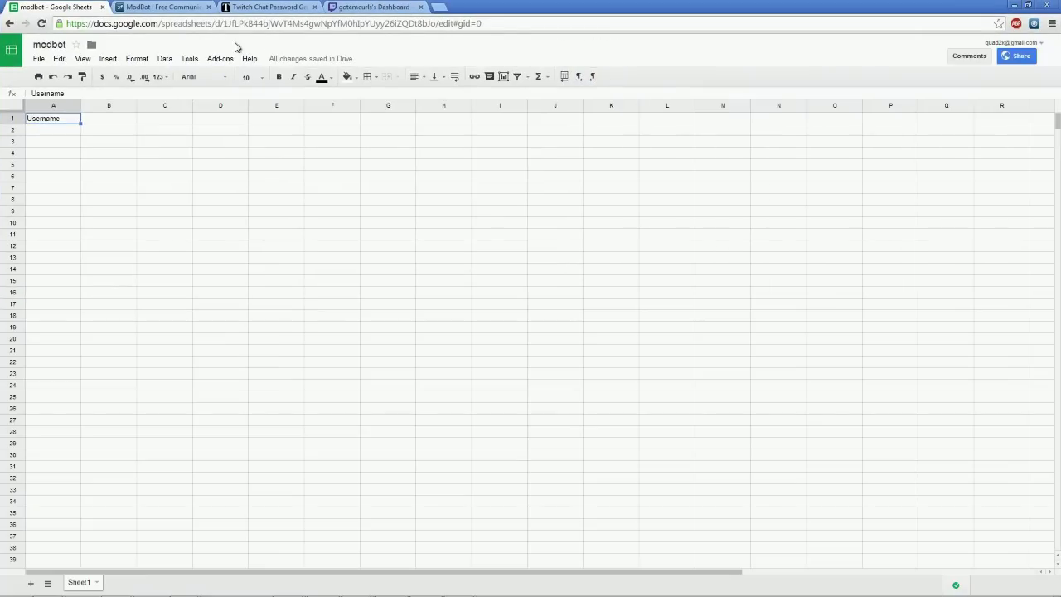
pyautogui.click(80, 93)
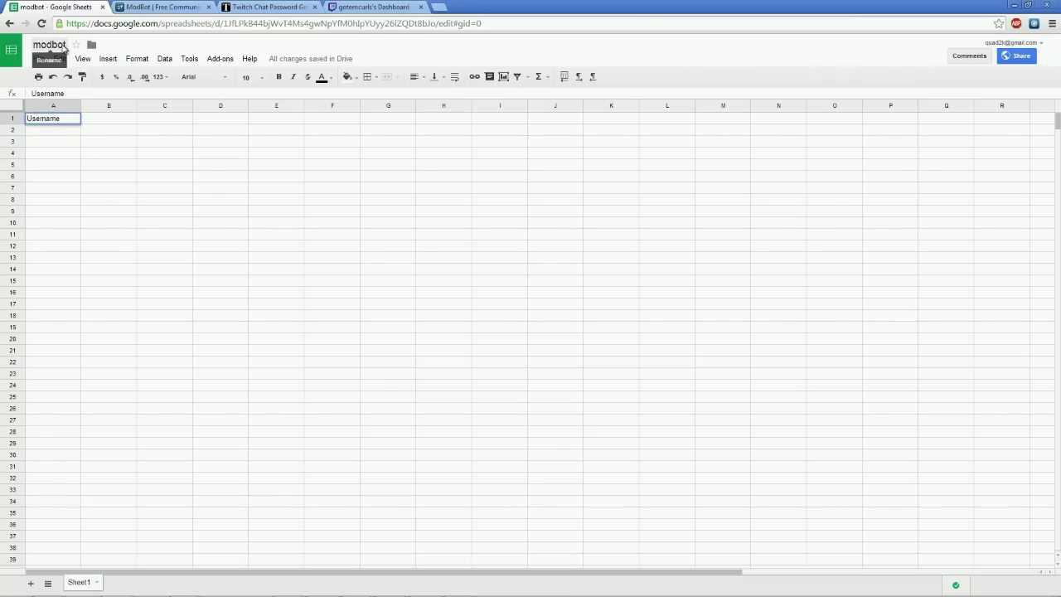
pyautogui.click(63, 47)
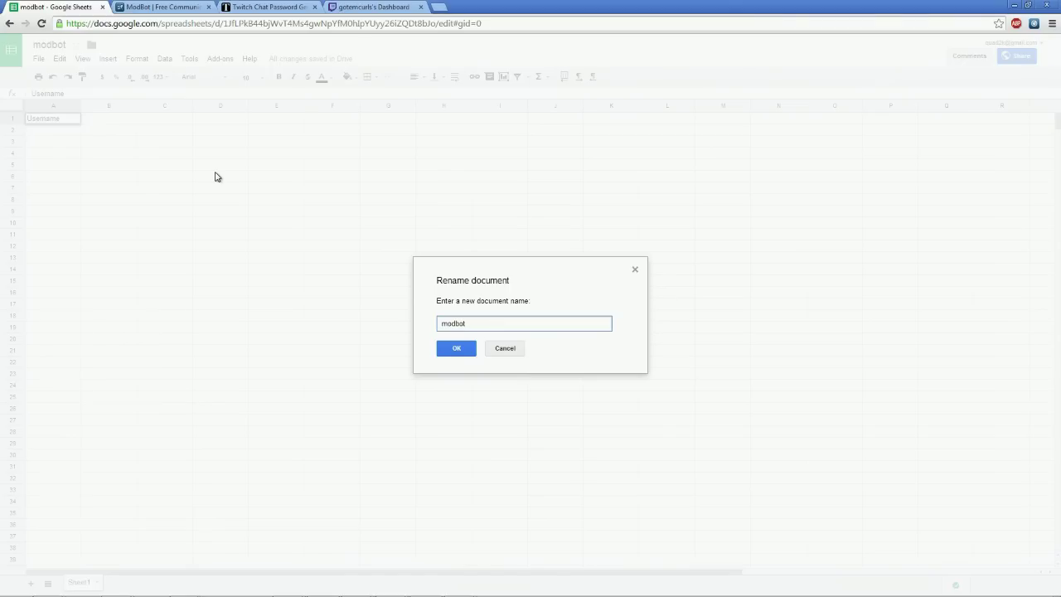
pyautogui.press('Escape')
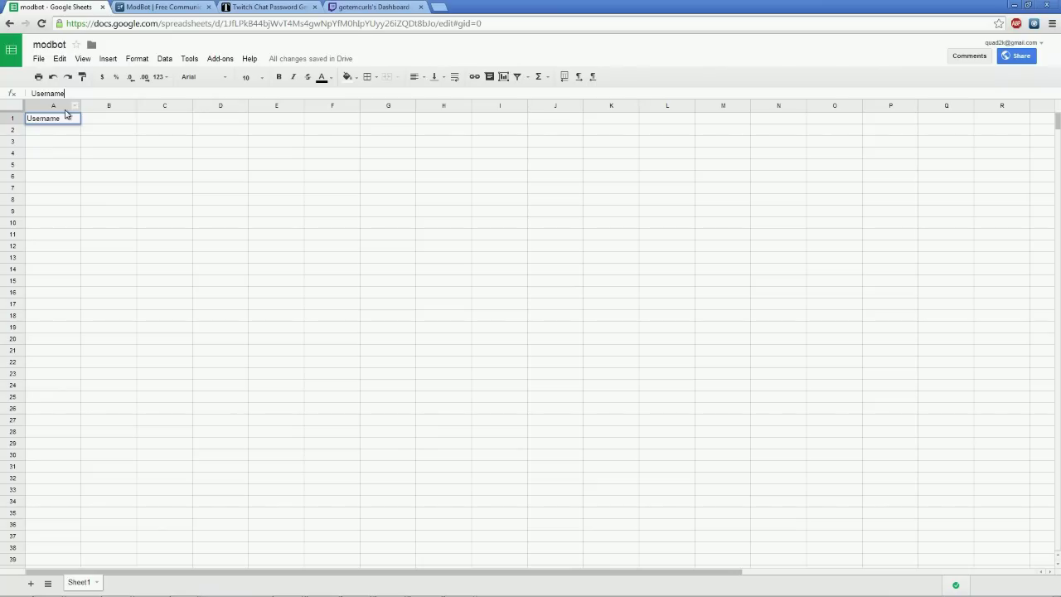
pyautogui.click(1017, 57)
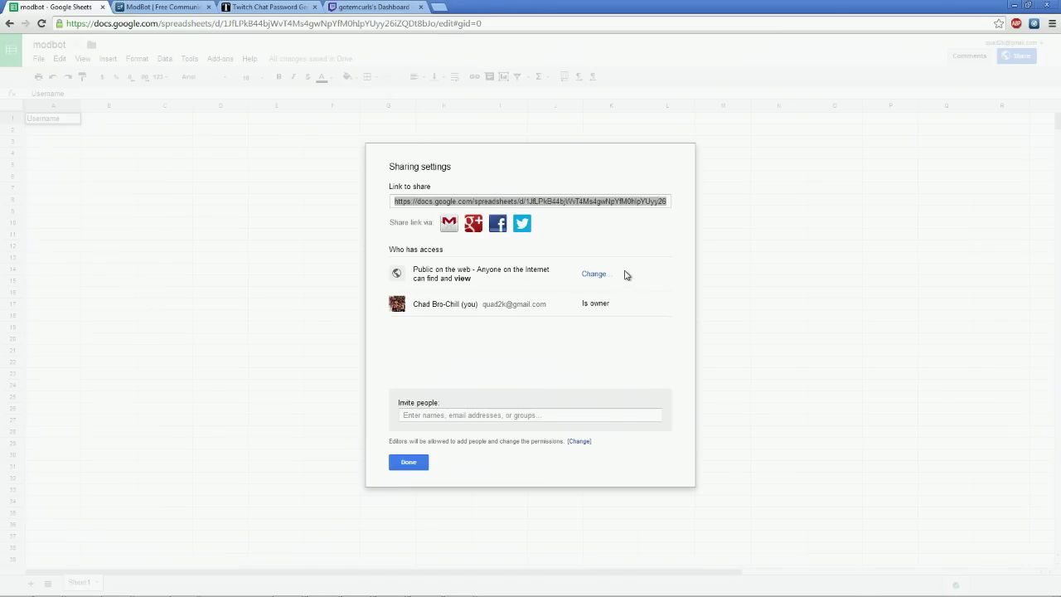
pyautogui.click(595, 274)
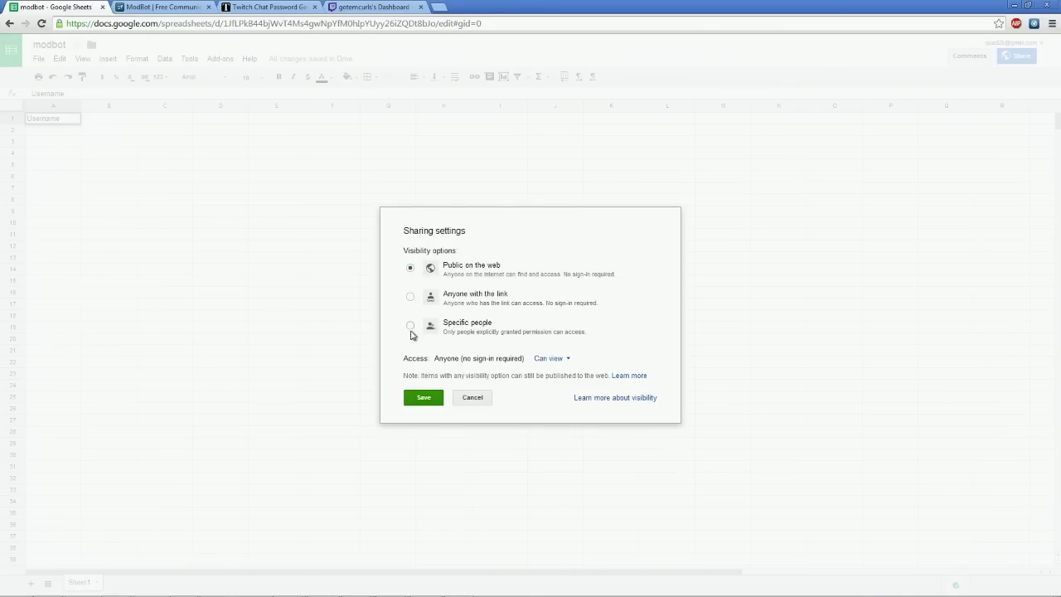
pyautogui.click(411, 297)
pyautogui.click(410, 270)
pyautogui.click(424, 399)
pyautogui.click(409, 462)
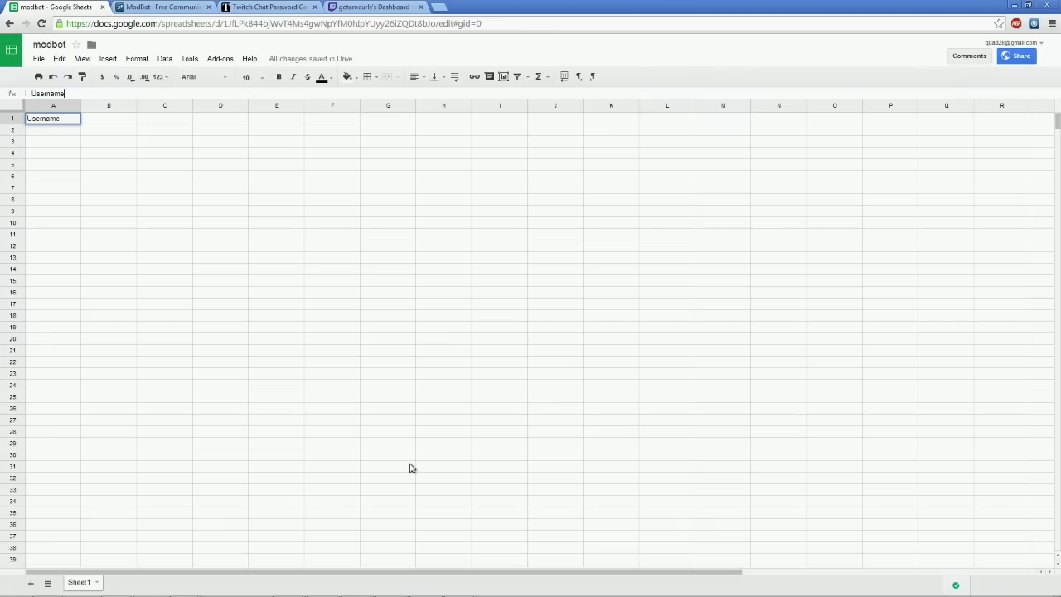
# Publish the modbot sheet via File > Publish to the web and copy the document link.
pyautogui.click(42, 63)
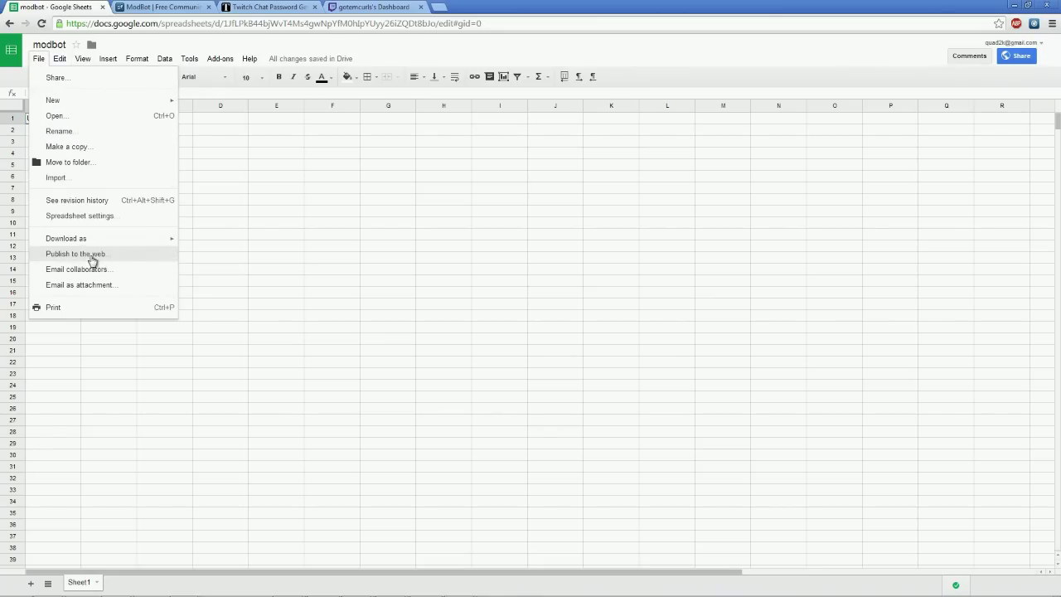
pyautogui.click(118, 261)
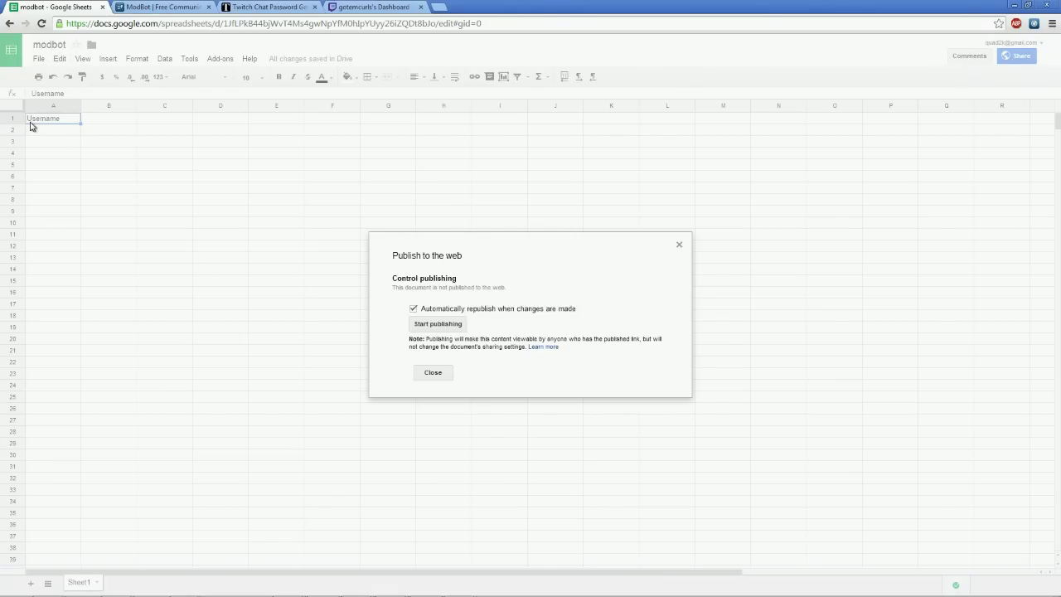
pyautogui.click(448, 327)
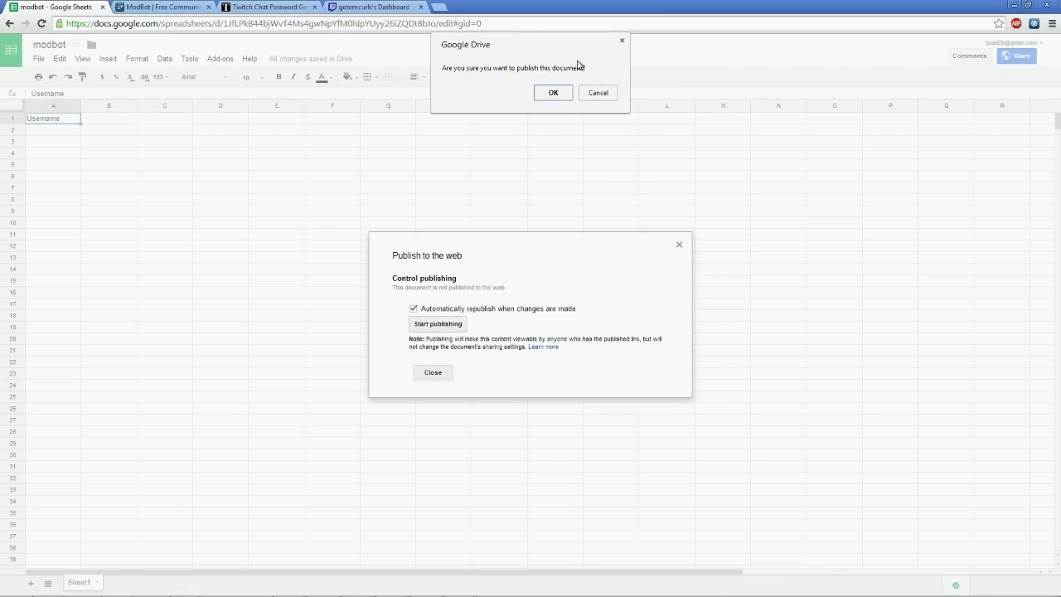
pyautogui.click(554, 96)
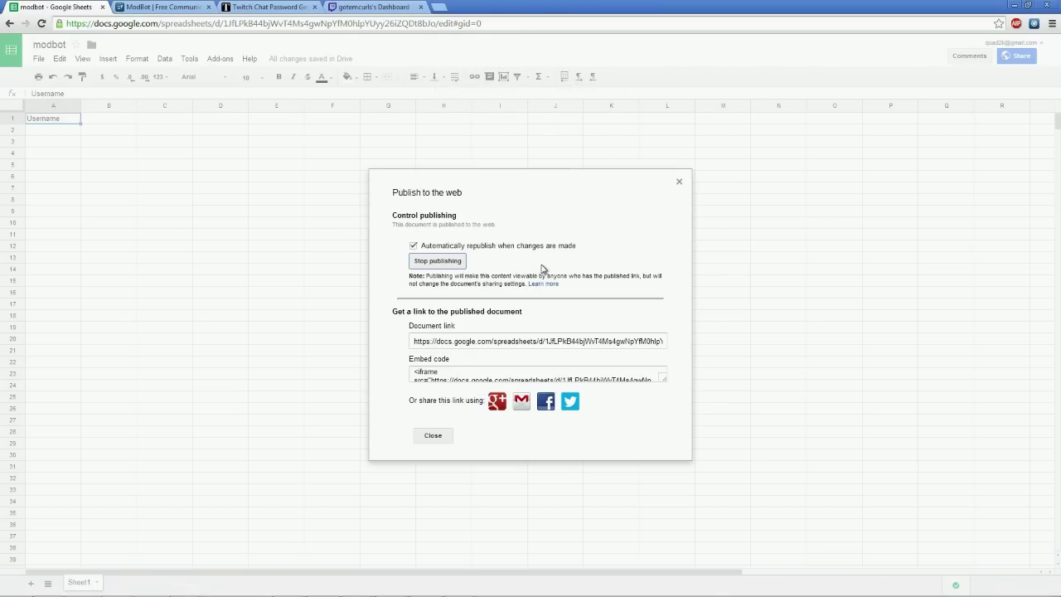
pyautogui.click(425, 345)
pyautogui.rightClick(425, 345)
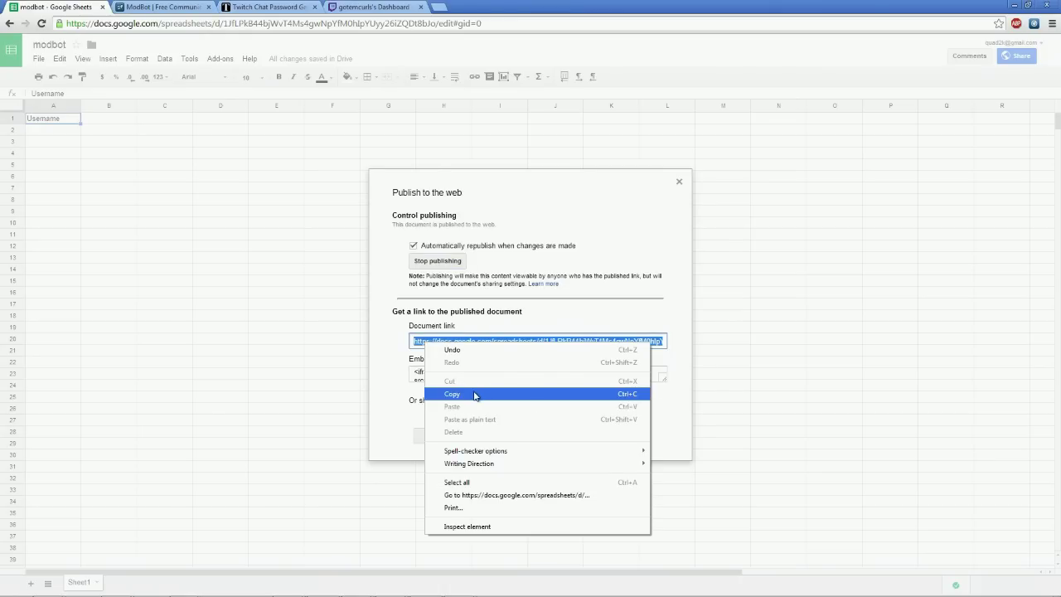
pyautogui.click(451, 393)
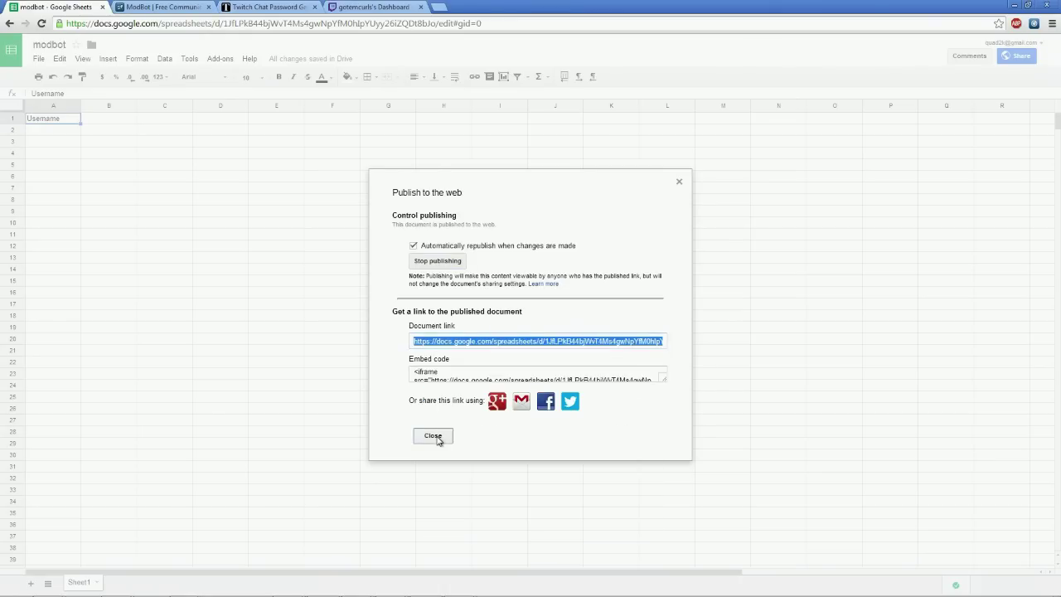
# Paste the published link into the Notepad notes and copy its document ID.
pyautogui.click(435, 436)
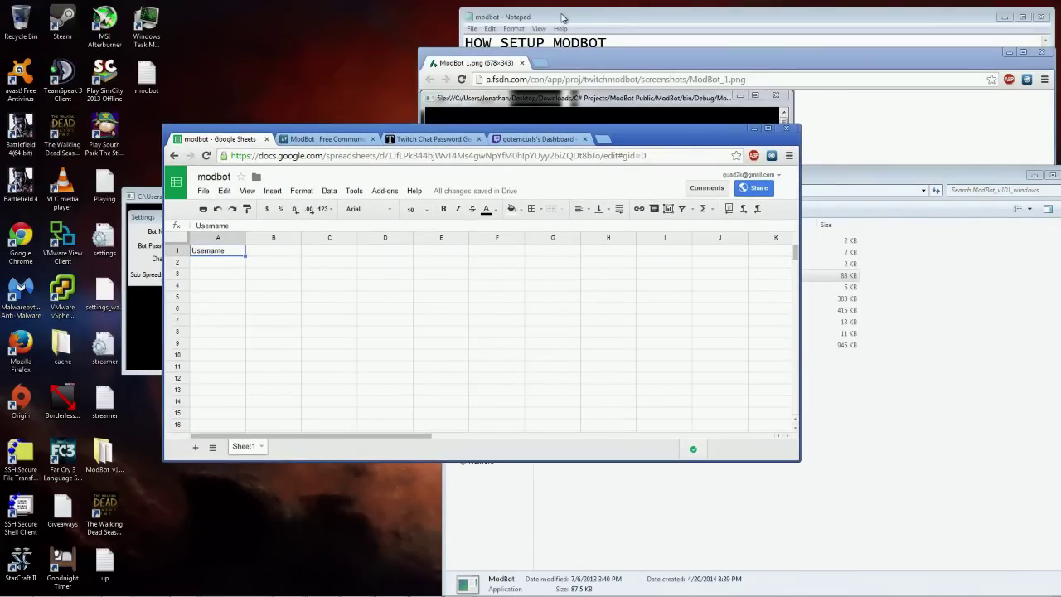
pyautogui.click(652, 38)
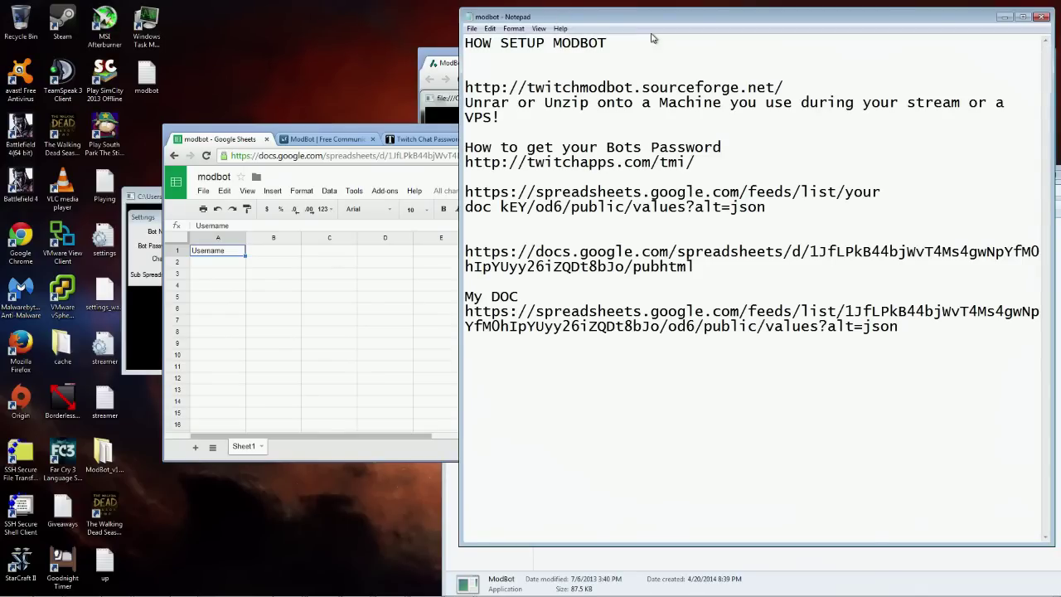
pyautogui.click(800, 219)
pyautogui.press('Return')
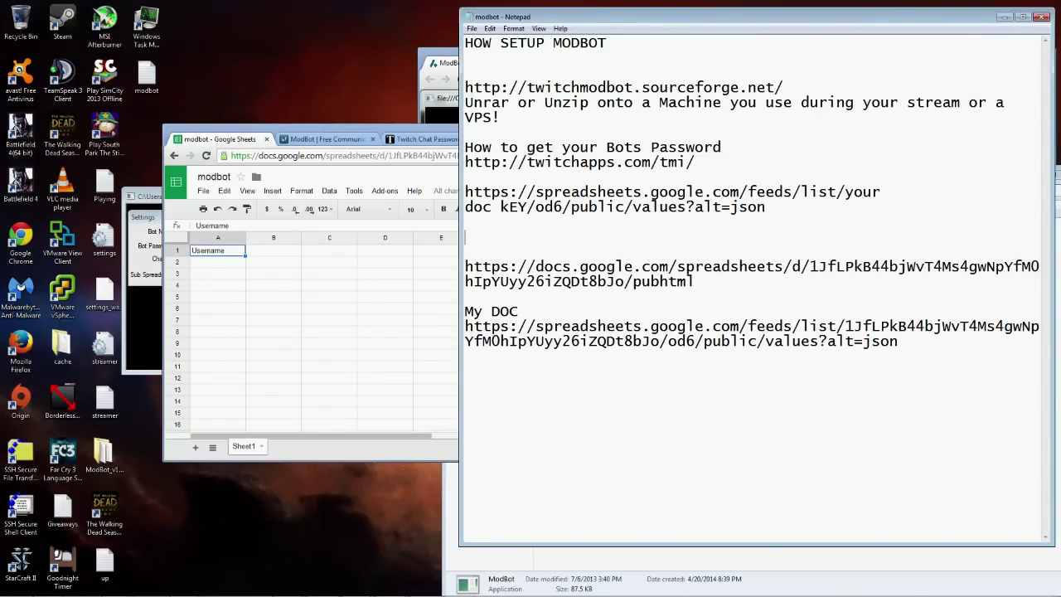
pyautogui.hotkey('ctrl', 'v')
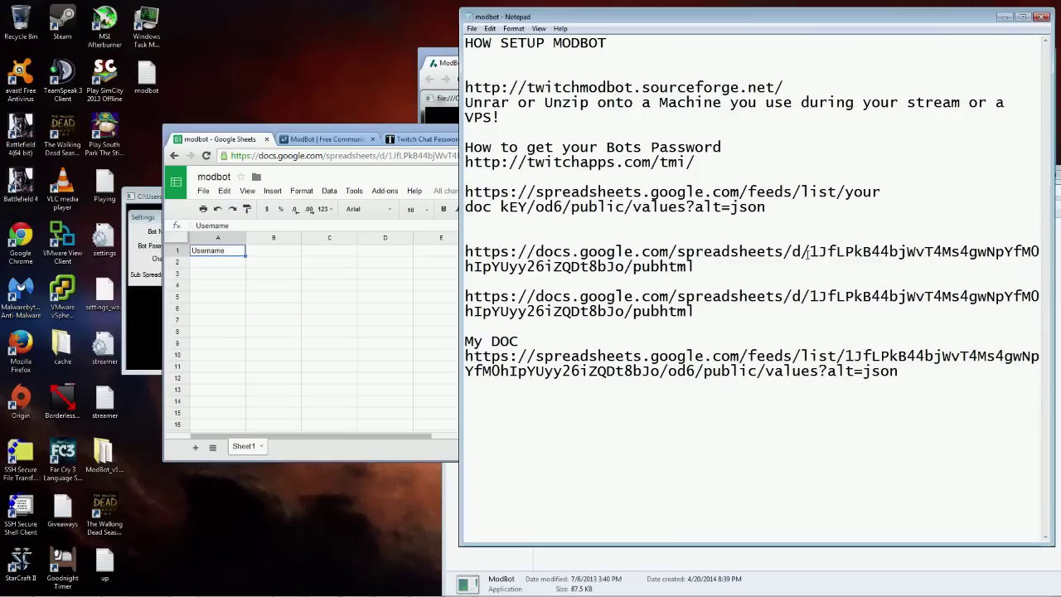
pyautogui.moveTo(808, 251); pyautogui.dragTo(624, 266)
pyautogui.rightClick(606, 270)
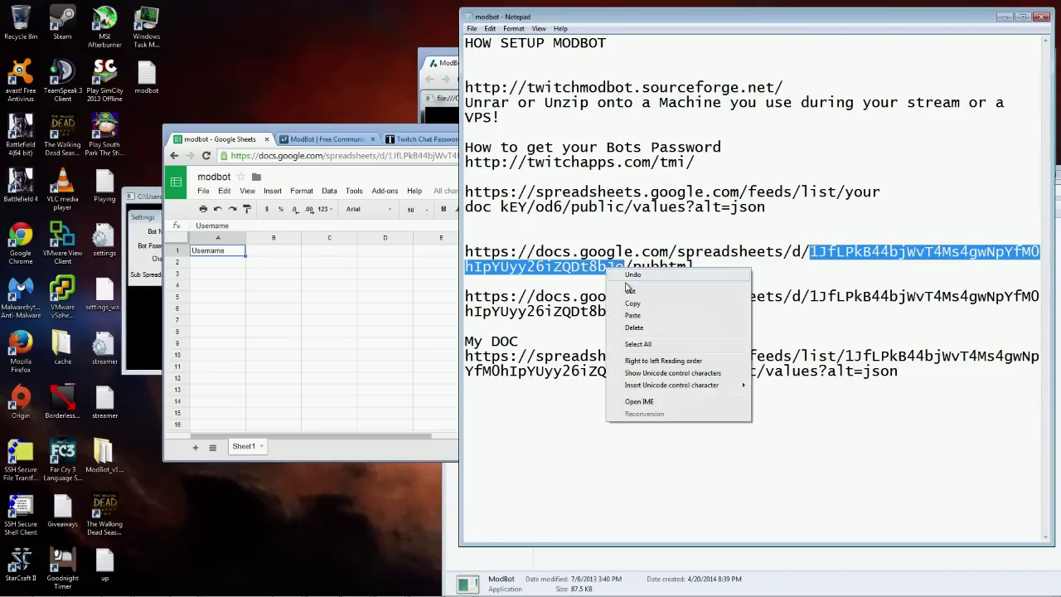
pyautogui.click(633, 304)
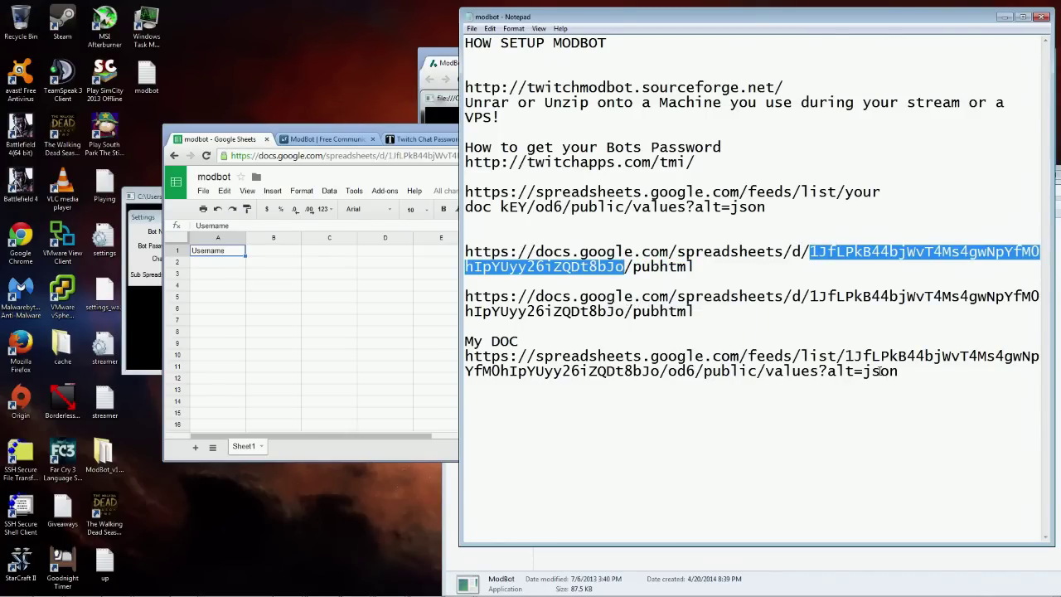
# Replace 'IMPUT KEY' in the My DOC feed URL with the document key and select the URL.
pyautogui.moveTo(847, 355); pyautogui.dragTo(661, 375)
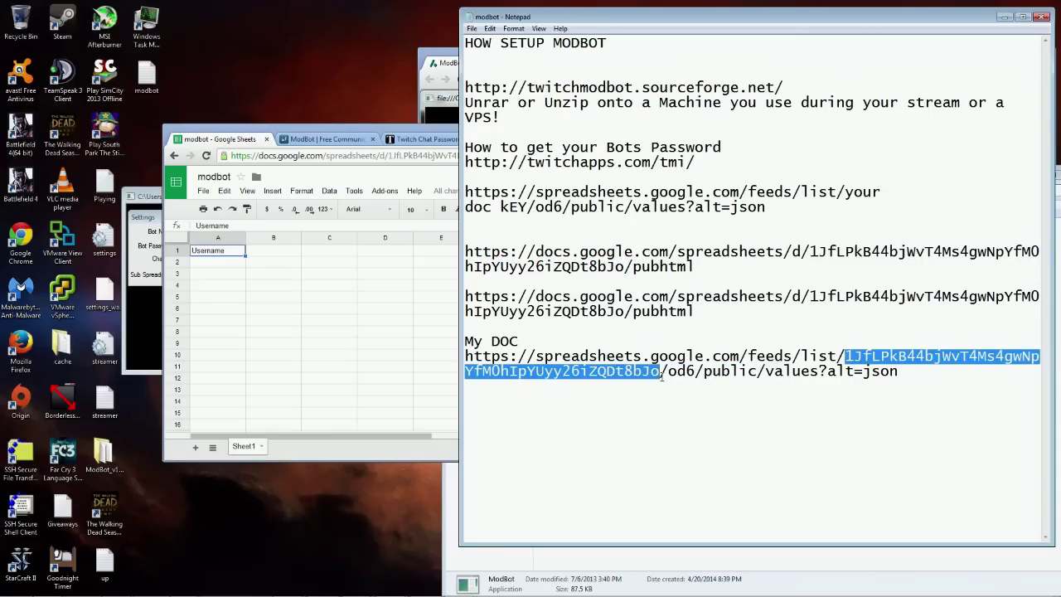
pyautogui.click(660, 375)
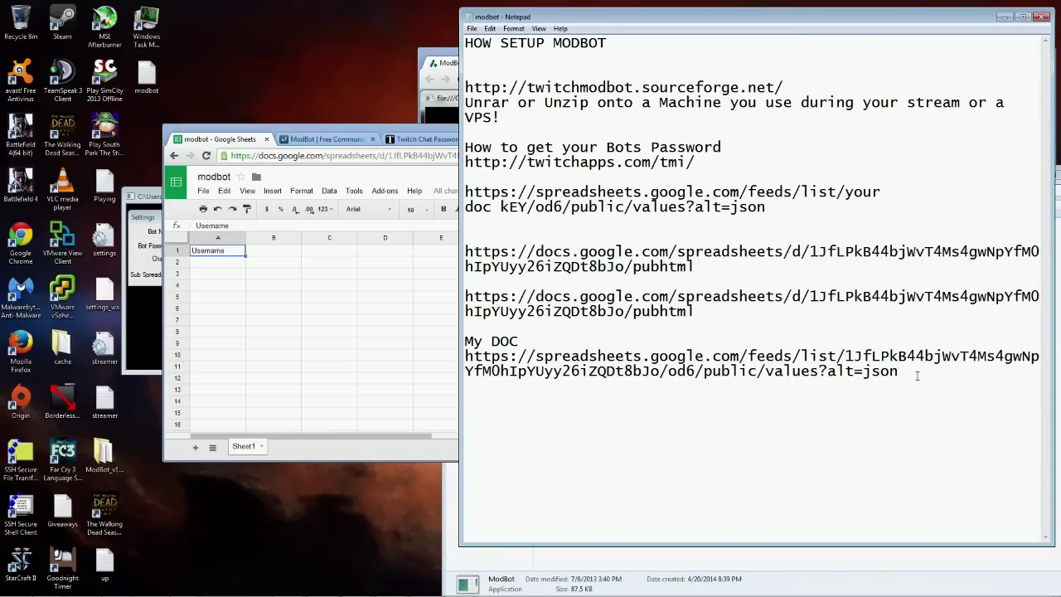
pyautogui.moveTo(922, 374); pyautogui.dragTo(465, 357)
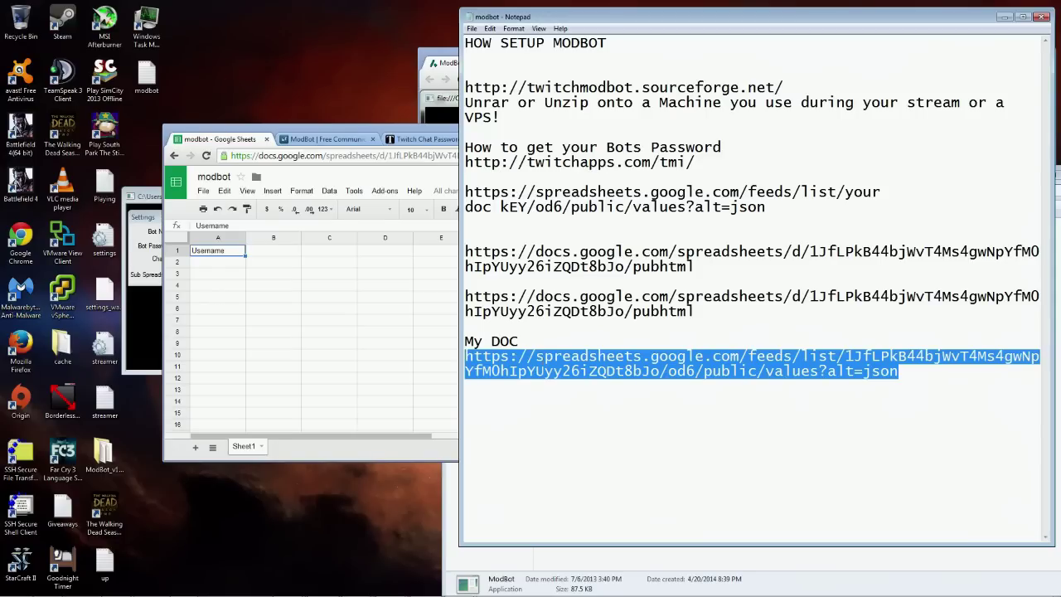
pyautogui.click(934, 386)
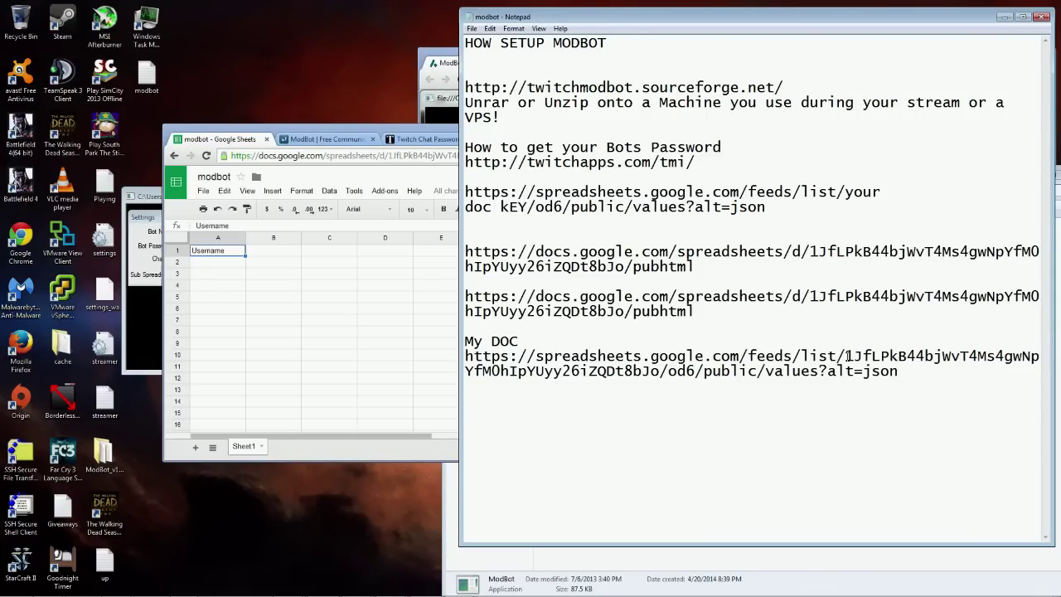
pyautogui.moveTo(846, 357); pyautogui.dragTo(660, 371)
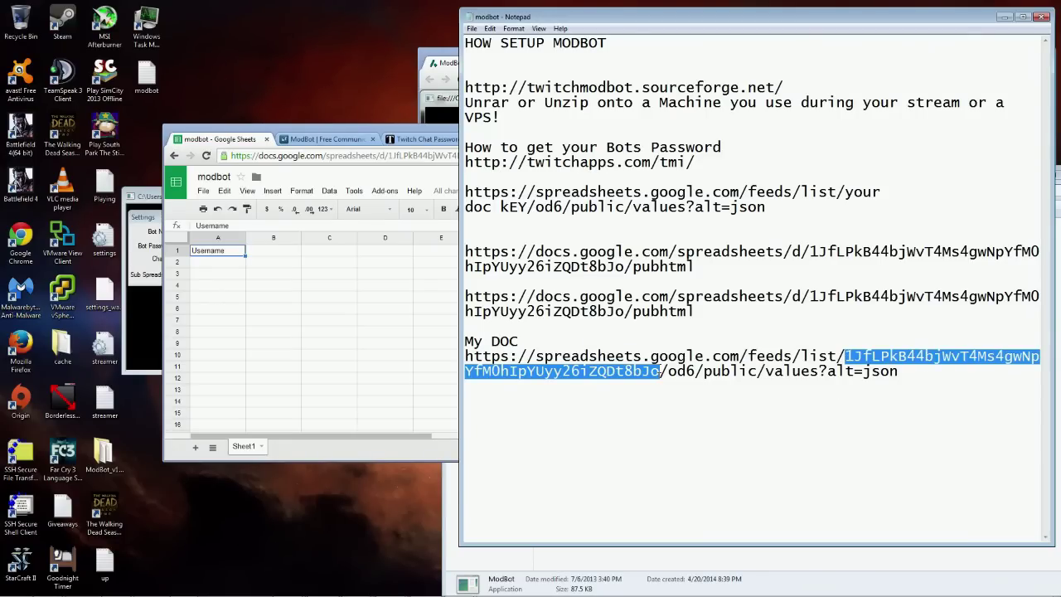
pyautogui.write('IMPUT KEY')
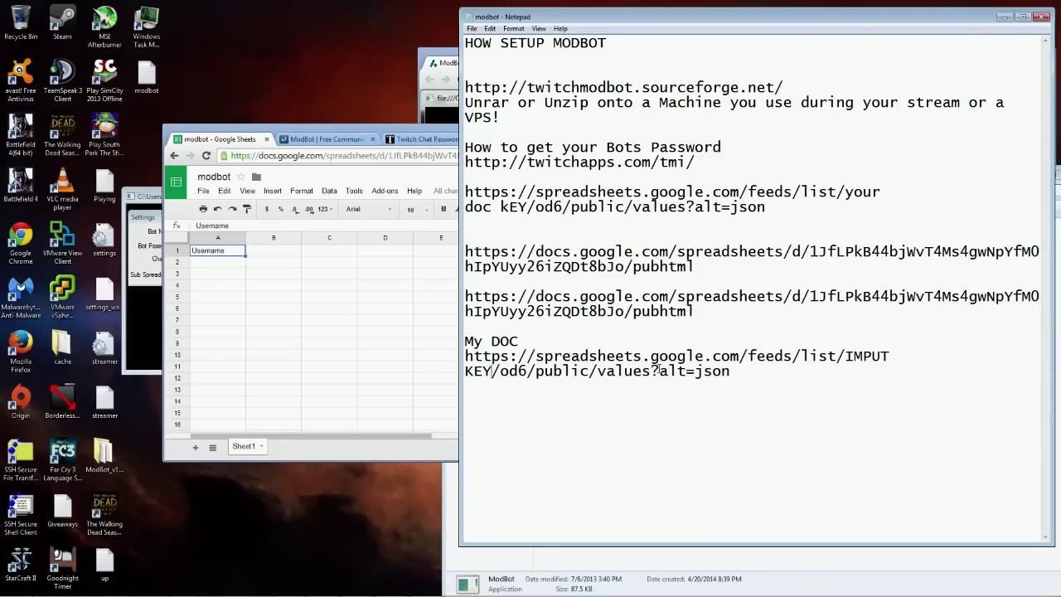
pyautogui.moveTo(846, 357); pyautogui.dragTo(491, 371)
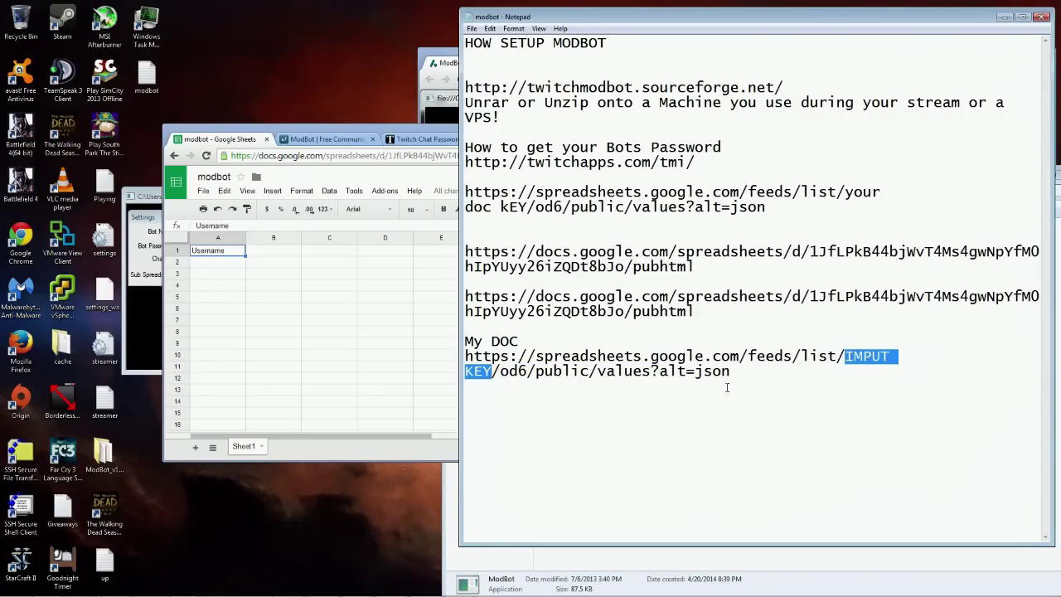
pyautogui.hotkey('ctrl', 'v')
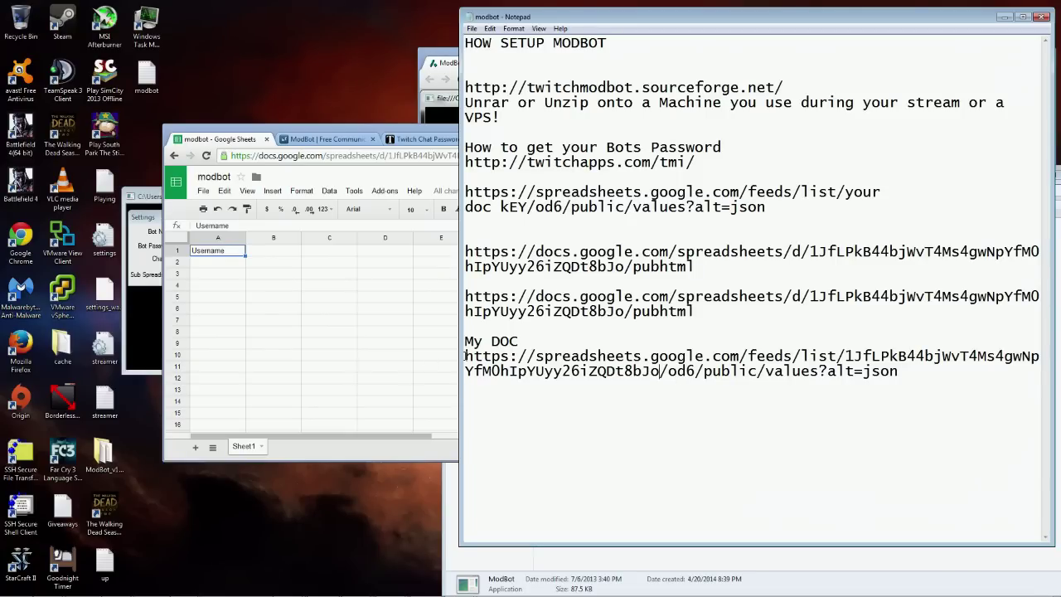
pyautogui.moveTo(466, 355); pyautogui.dragTo(907, 365)
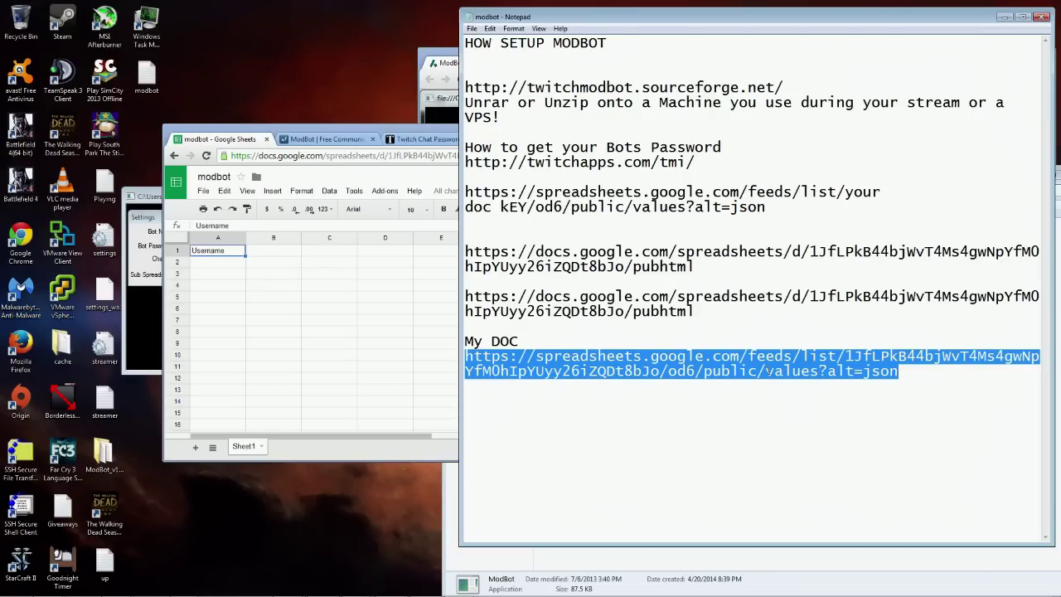
pyautogui.rightClick(800, 363)
# Copy the feed URL and paste it into ModBot's Sub Spreadsheet setting.
pyautogui.click(837, 398)
pyautogui.click(145, 203)
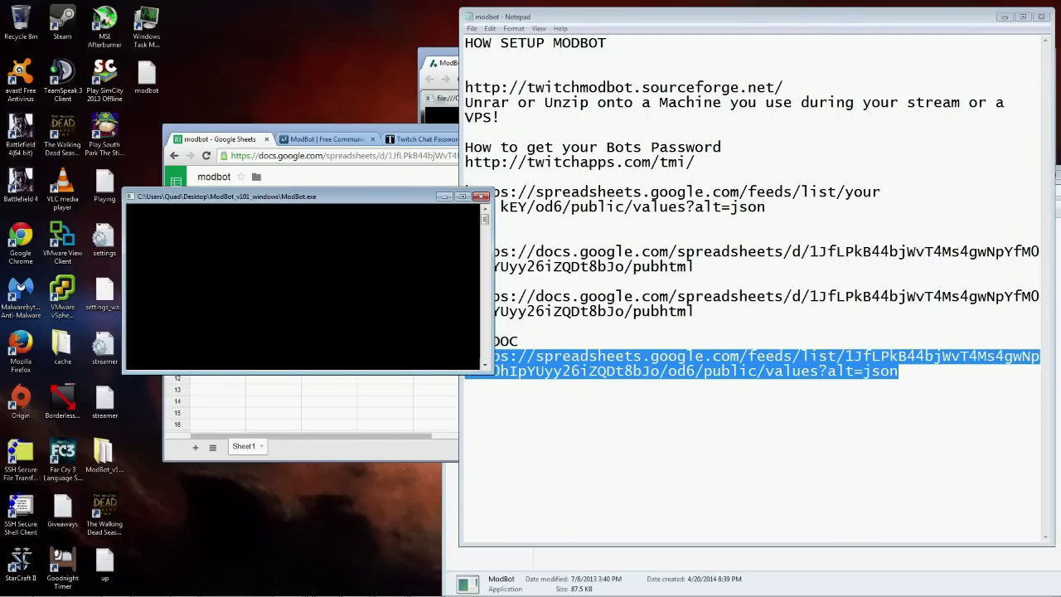
pyautogui.click(458, 586)
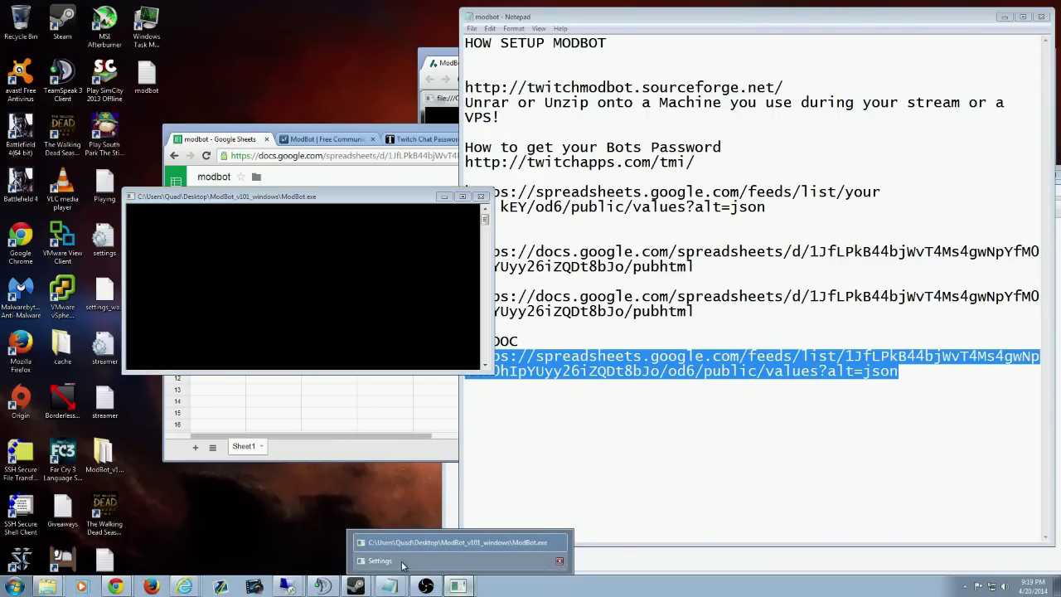
pyautogui.click(389, 561)
pyautogui.click(248, 274)
pyautogui.hotkey('ctrl', 'v')
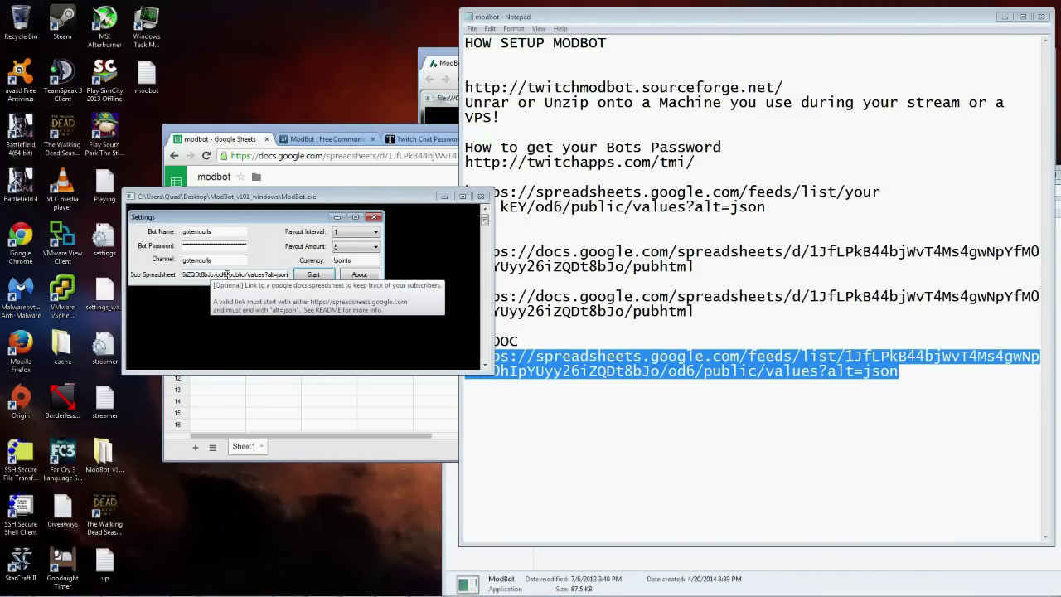
pyautogui.moveTo(227, 275); pyautogui.dragTo(163, 274)
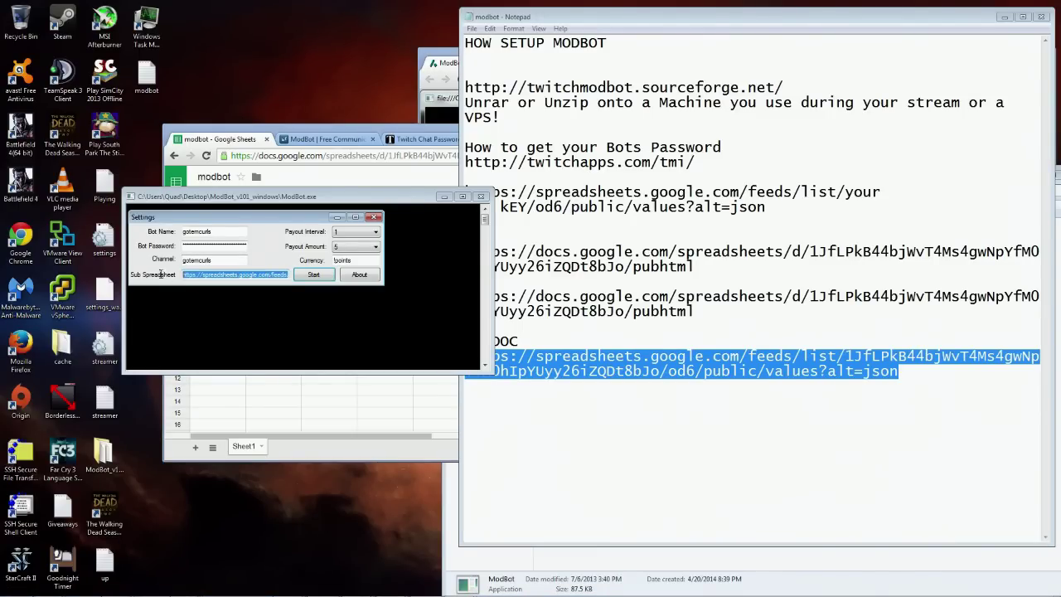
# Keep Payout Interval at 1 and Payout Amount at 5.
pyautogui.click(359, 238)
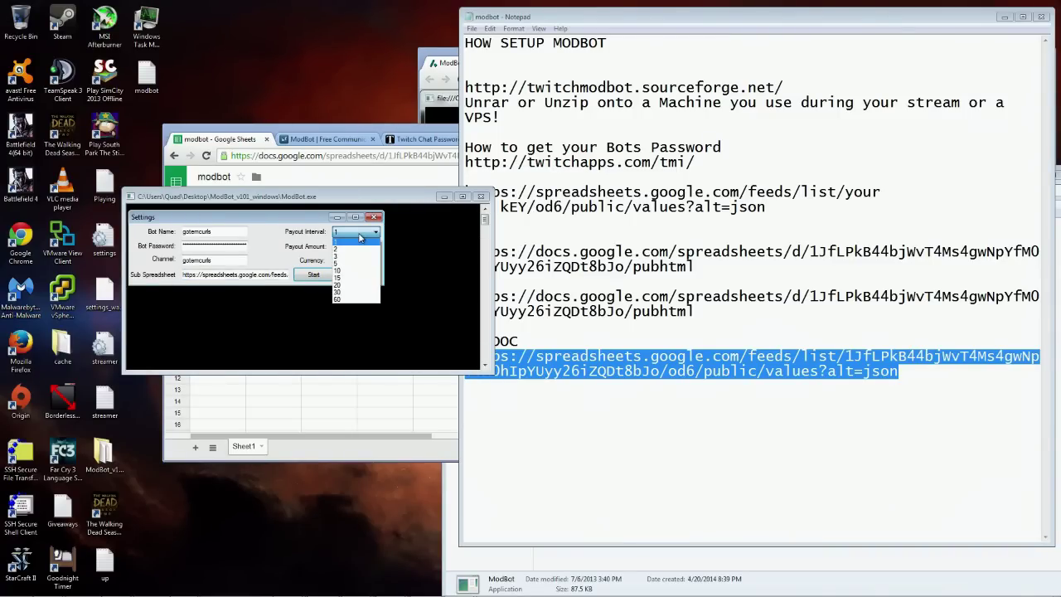
pyautogui.click(359, 239)
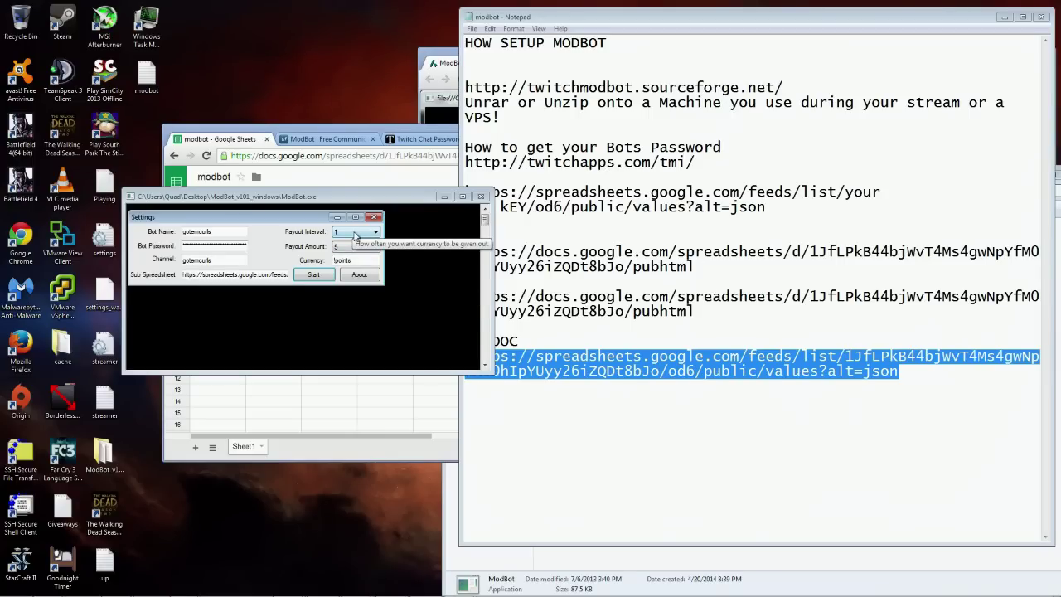
pyautogui.click(355, 249)
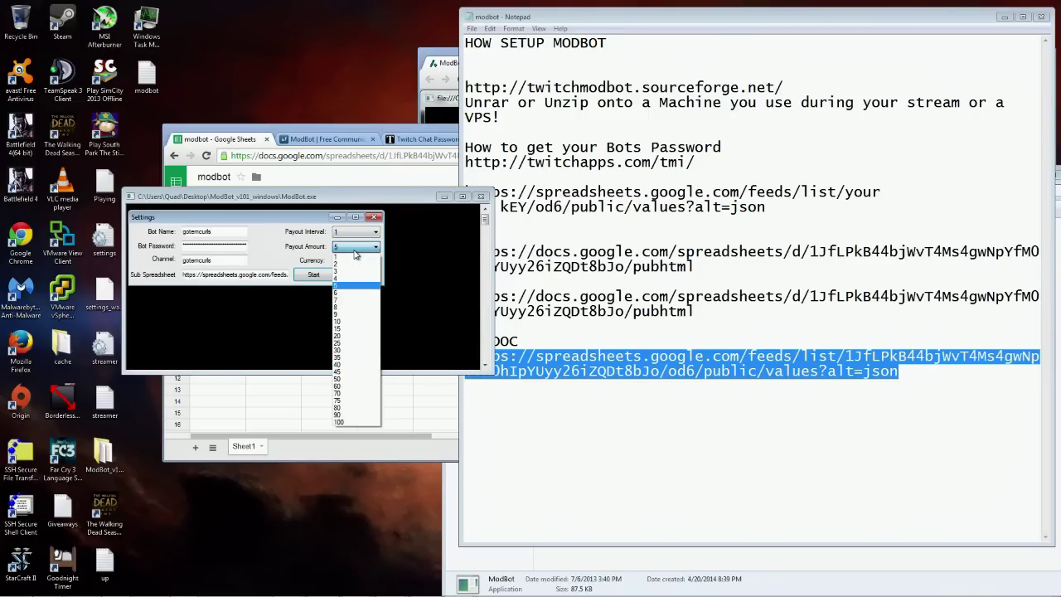
pyautogui.click(356, 237)
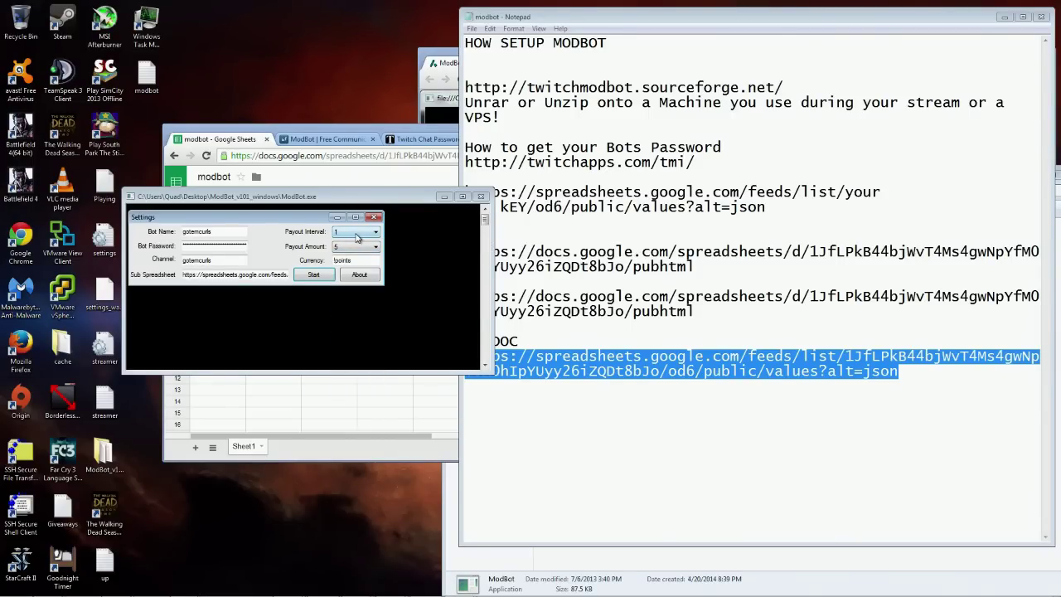
pyautogui.click(358, 248)
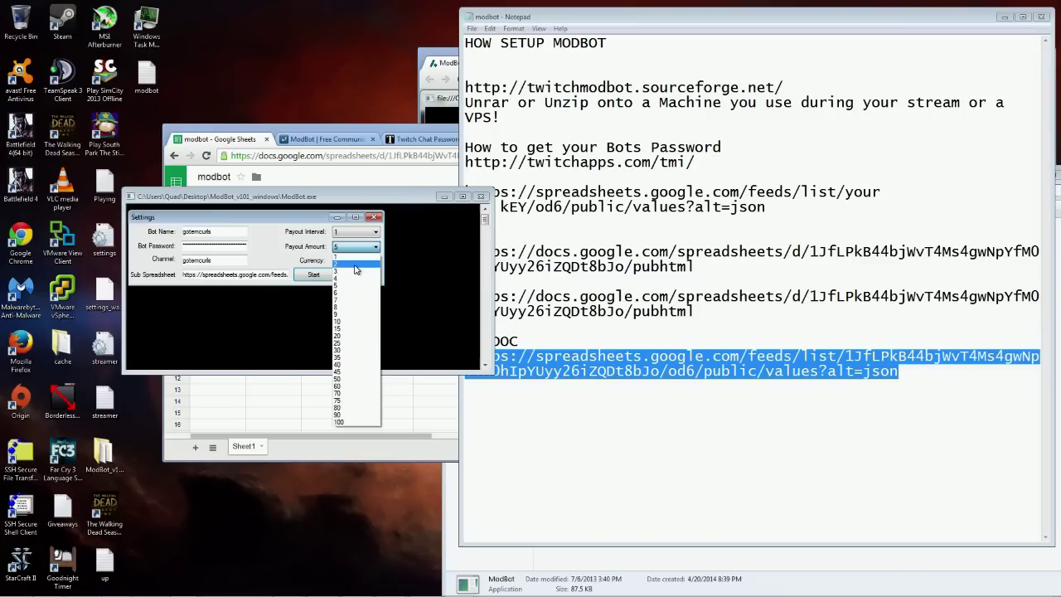
pyautogui.click(298, 241)
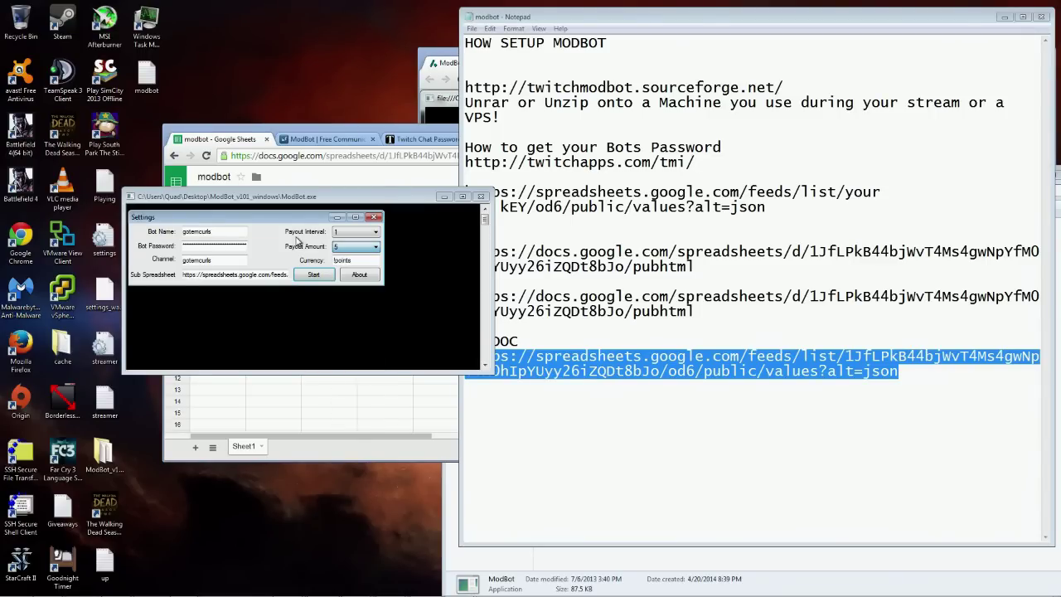
# Set the Currency name to 'curls', discarding the trial entry 'buredbucks'.
pyautogui.press('Tab')
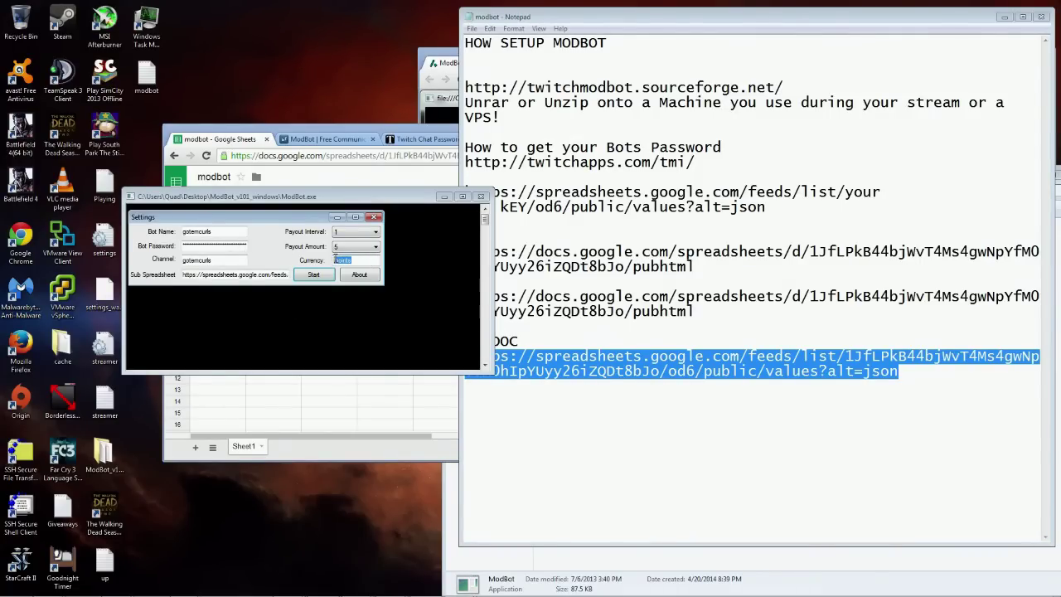
pyautogui.write('curls')
pyautogui.press('BackSpace')
pyautogui.press('BackSpace')
pyautogui.press('BackSpace')
pyautogui.press('BackSpace')
pyautogui.press('BackSpace')
pyautogui.write('buredbucks')
pyautogui.press('BackSpace')
pyautogui.press('BackSpace')
pyautogui.press('BackSpace')
pyautogui.press('BackSpace')
pyautogui.press('BackSpace')
pyautogui.press('BackSpace')
pyautogui.write('curls')
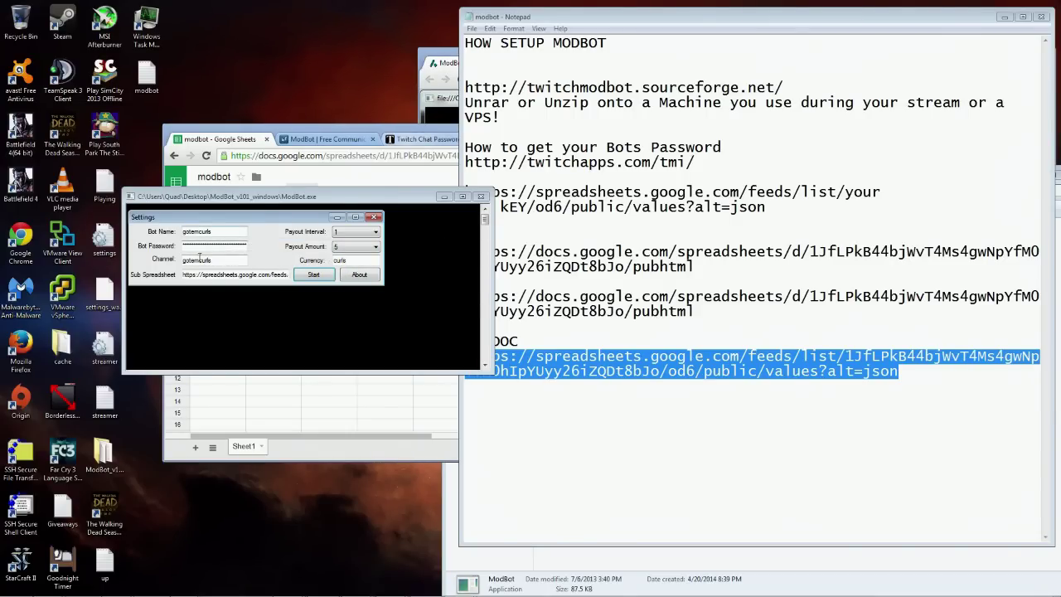
# Start ModBot from Settings and close the ModBot_1.png browser window while the bot connects.
pyautogui.click(320, 277)
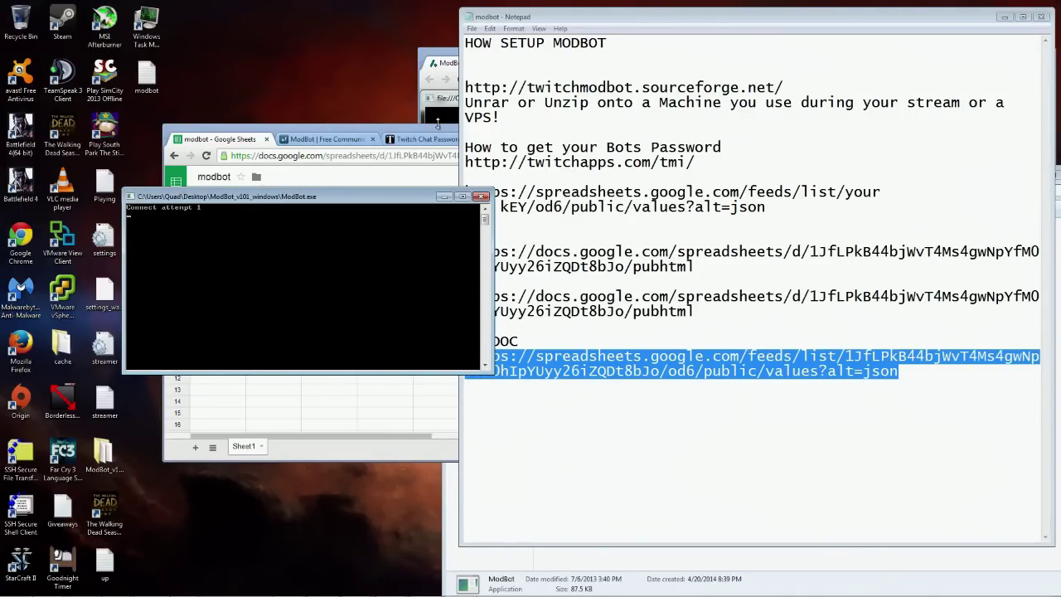
pyautogui.click(447, 53)
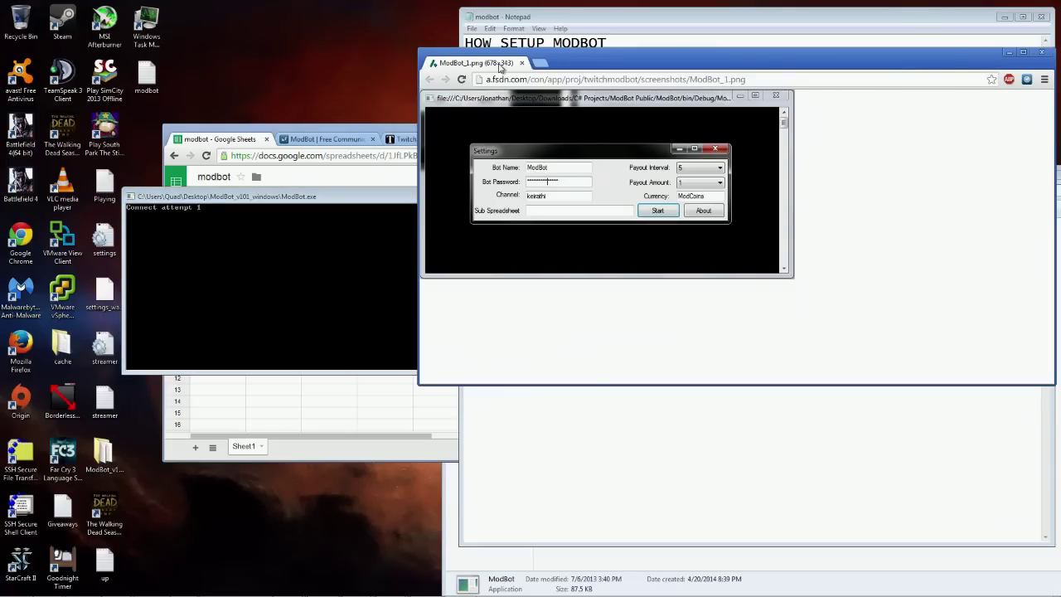
pyautogui.click(1042, 52)
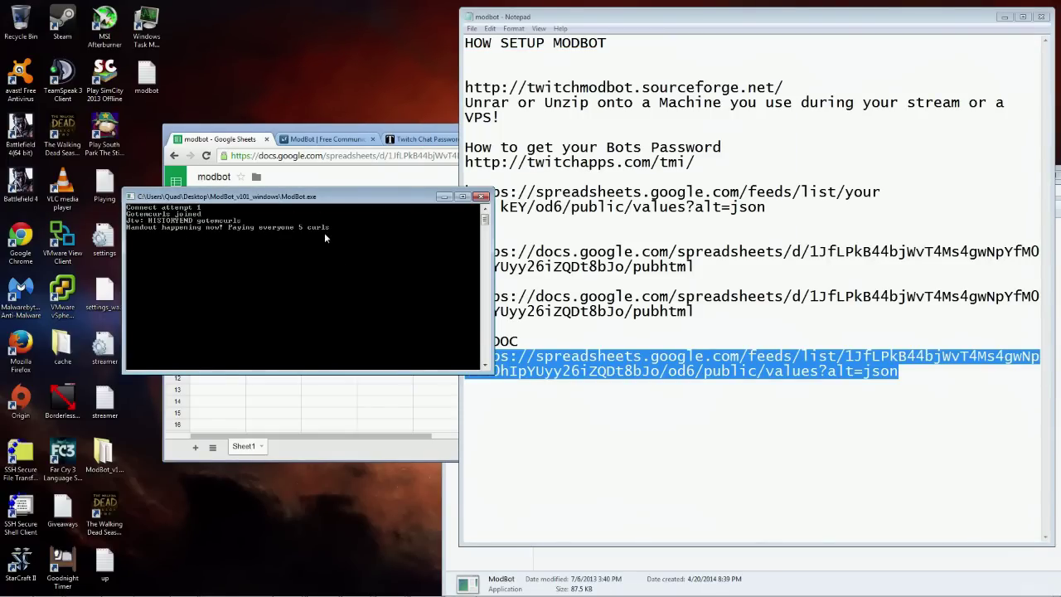
# Post !curls in the channel's Twitch dashboard chat.
pyautogui.click(418, 131)
pyautogui.click(555, 139)
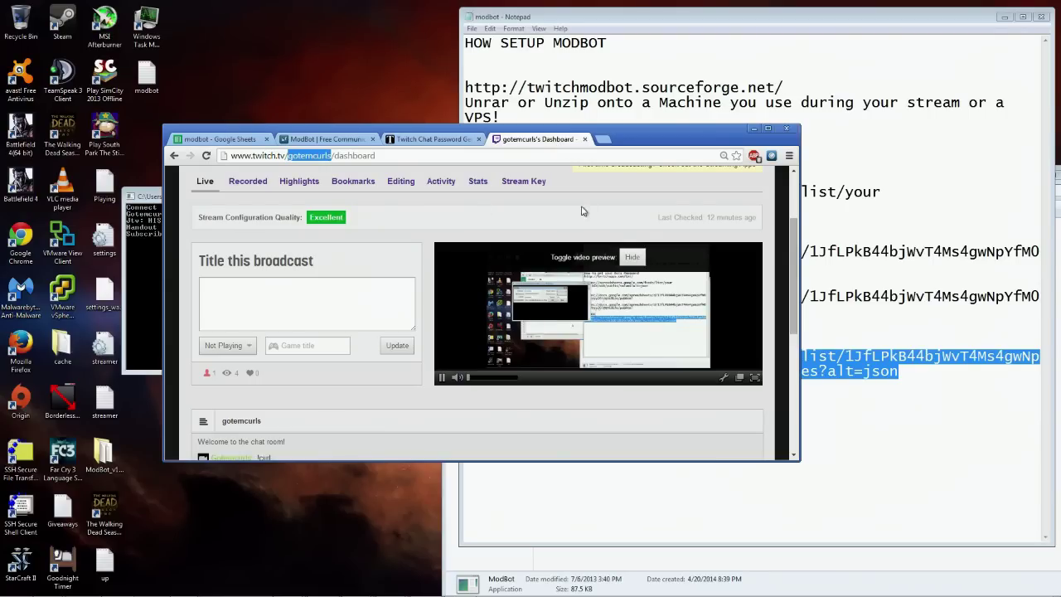
pyautogui.scroll(-2, 498, 266)
pyautogui.scroll(-1, 328, 306)
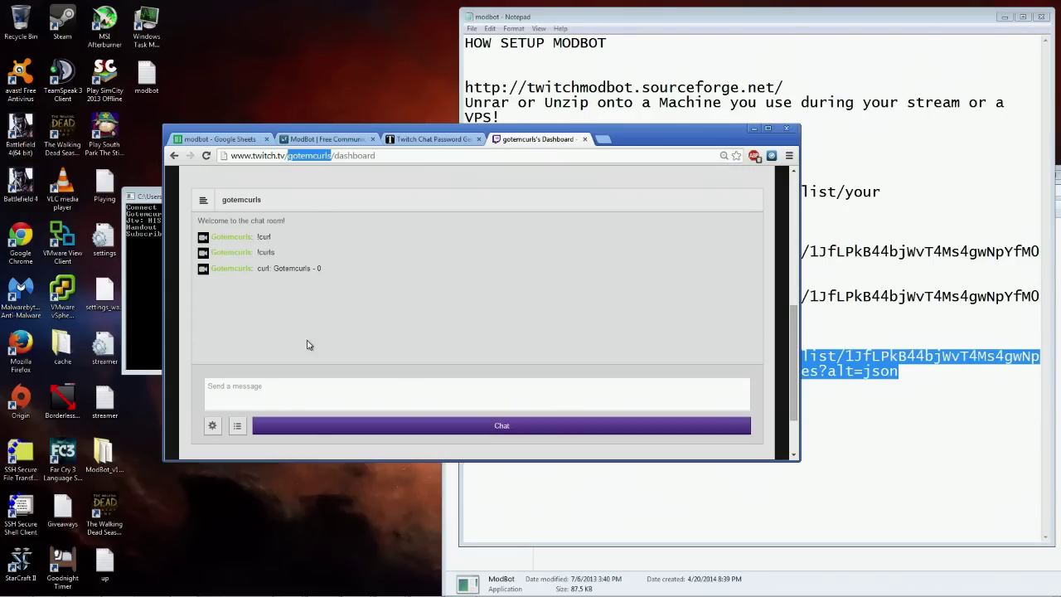
pyautogui.click(290, 408)
pyautogui.write('!cu')
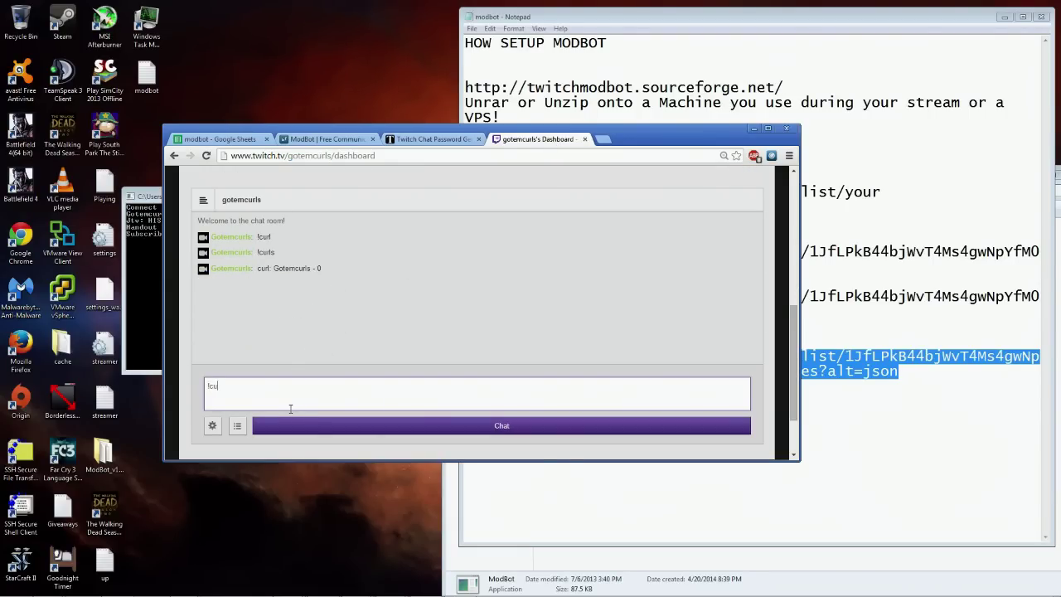
pyautogui.write('rls')
pyautogui.press('Return')
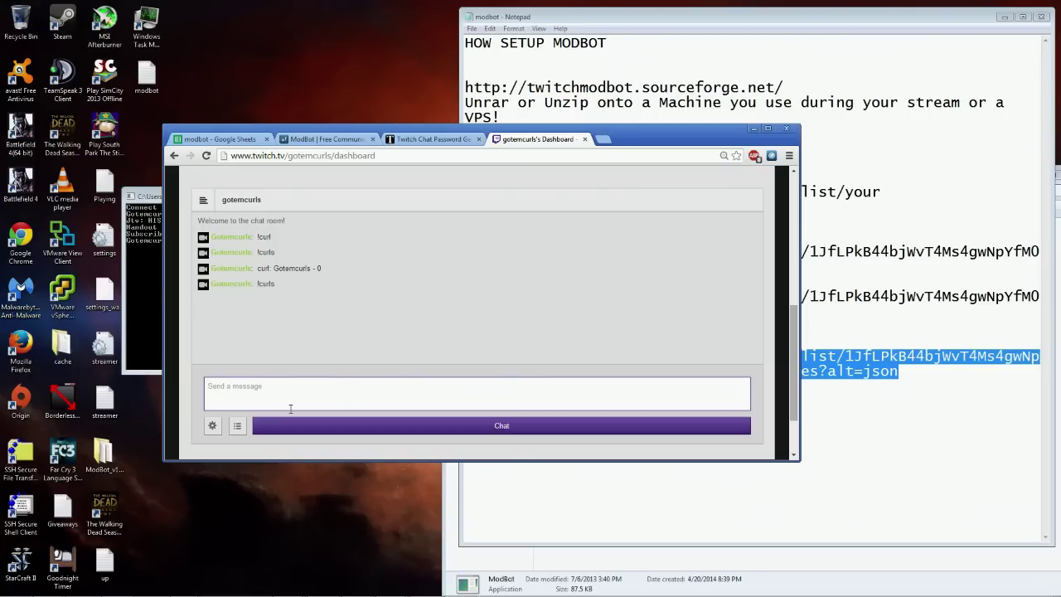
# Check the bot's 15-curls reply, send !curl and !bucks, then minimize the browser.
pyautogui.moveTo(407, 139); pyautogui.dragTo(545, 145)
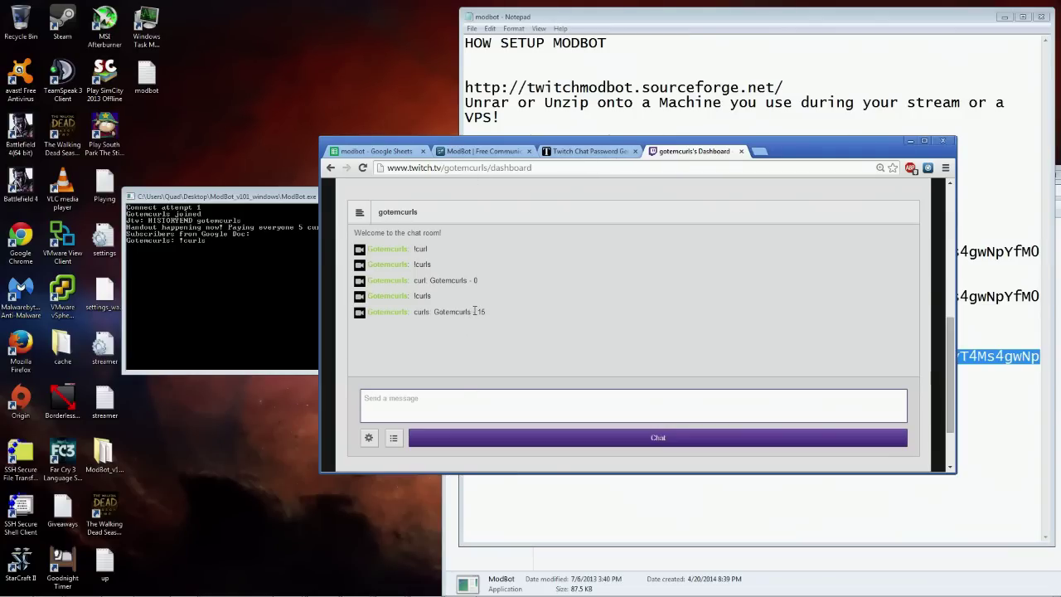
pyautogui.moveTo(486, 312); pyautogui.dragTo(414, 310)
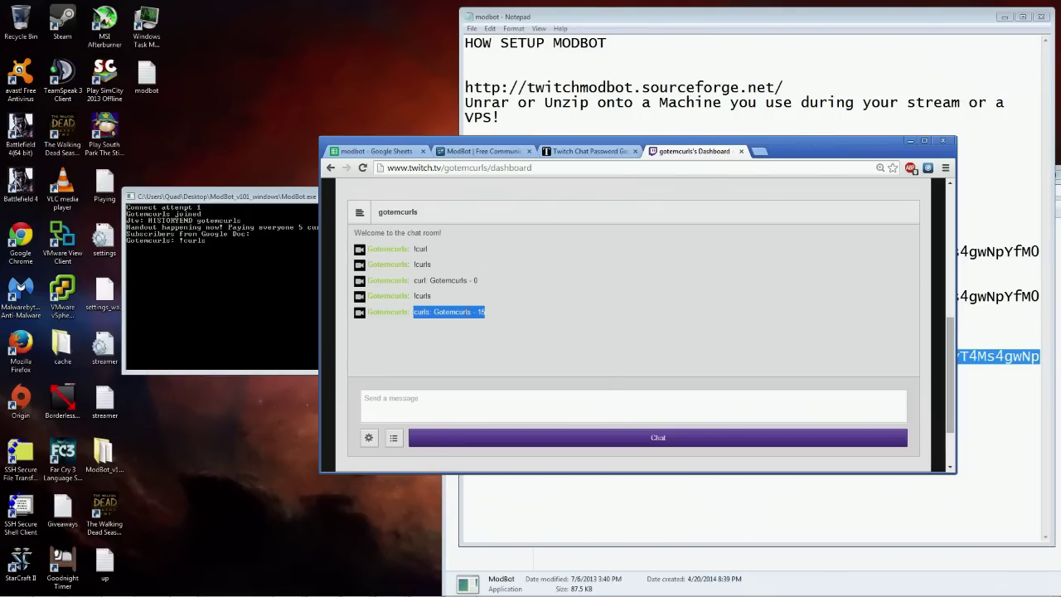
pyautogui.click(425, 406)
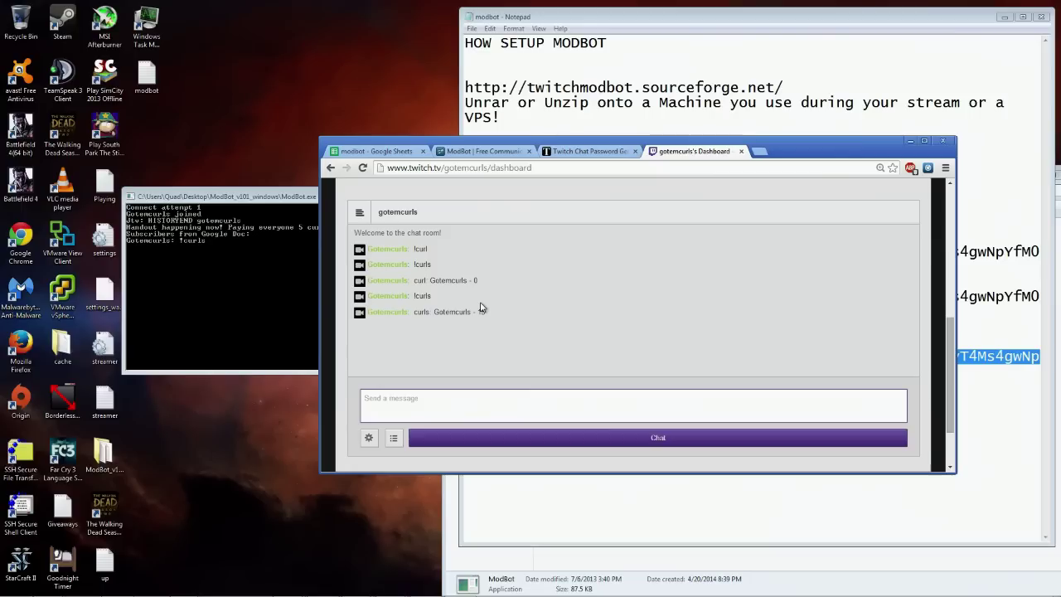
pyautogui.write('!curl')
pyautogui.press('Return')
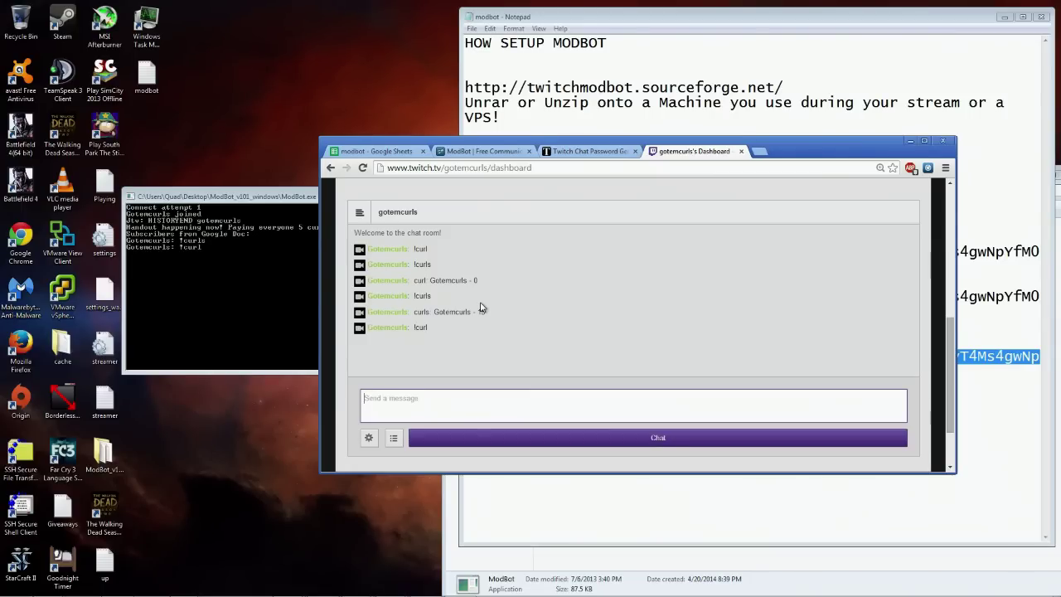
pyautogui.write('!bucks')
pyautogui.press('Return')
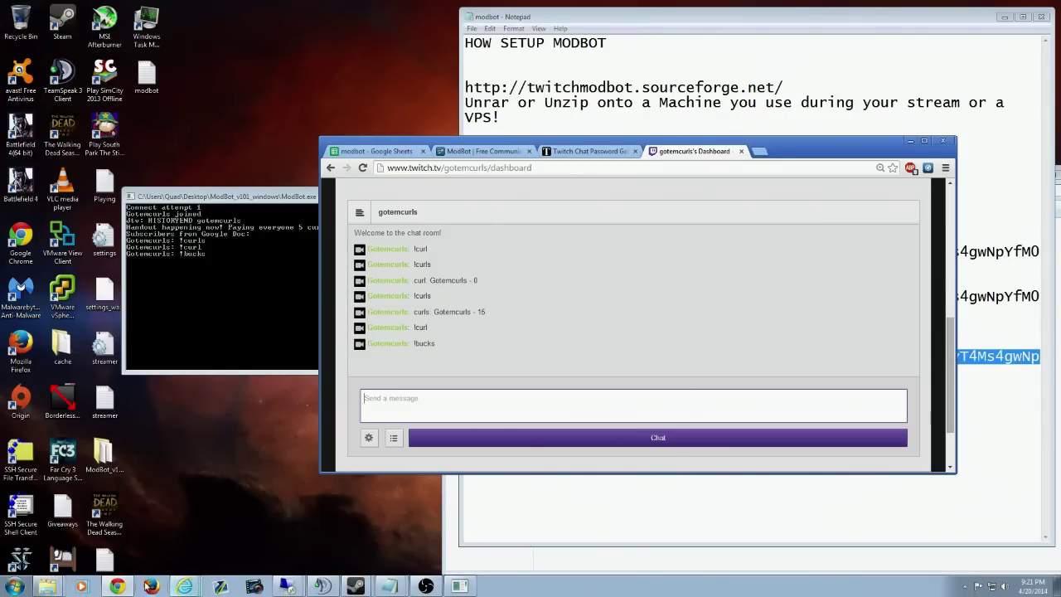
pyautogui.click(118, 590)
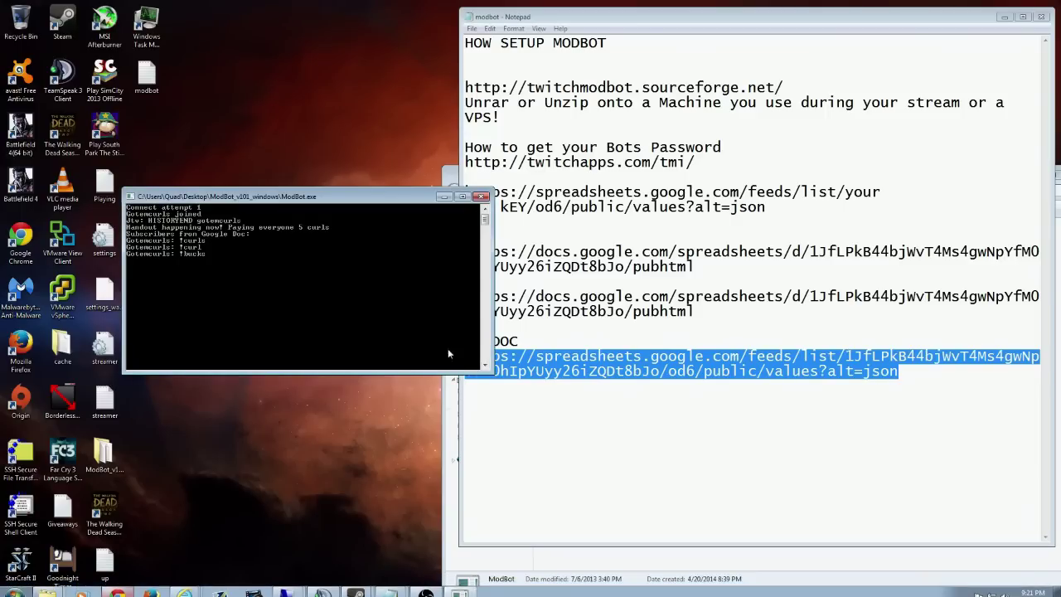
# Bring up the ModBot SourceForge project page maximized and reload it.
pyautogui.click(117, 591)
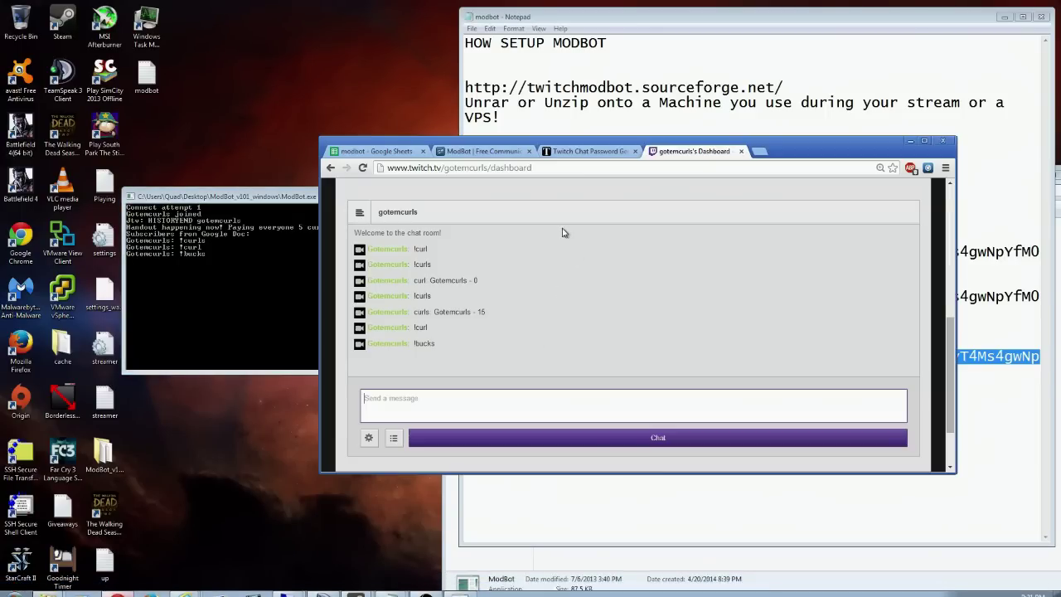
pyautogui.click(495, 157)
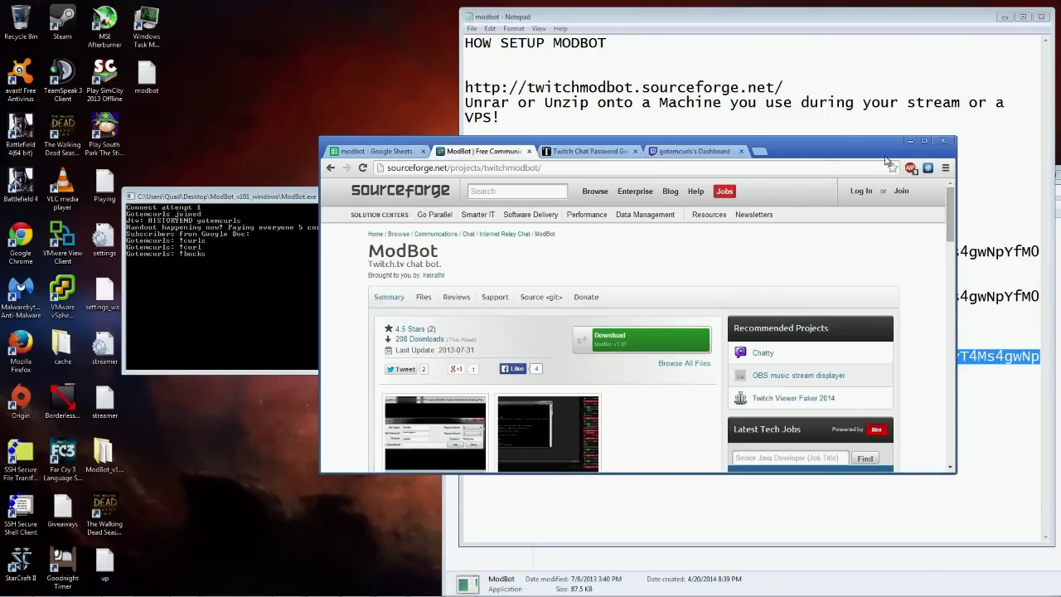
pyautogui.click(924, 141)
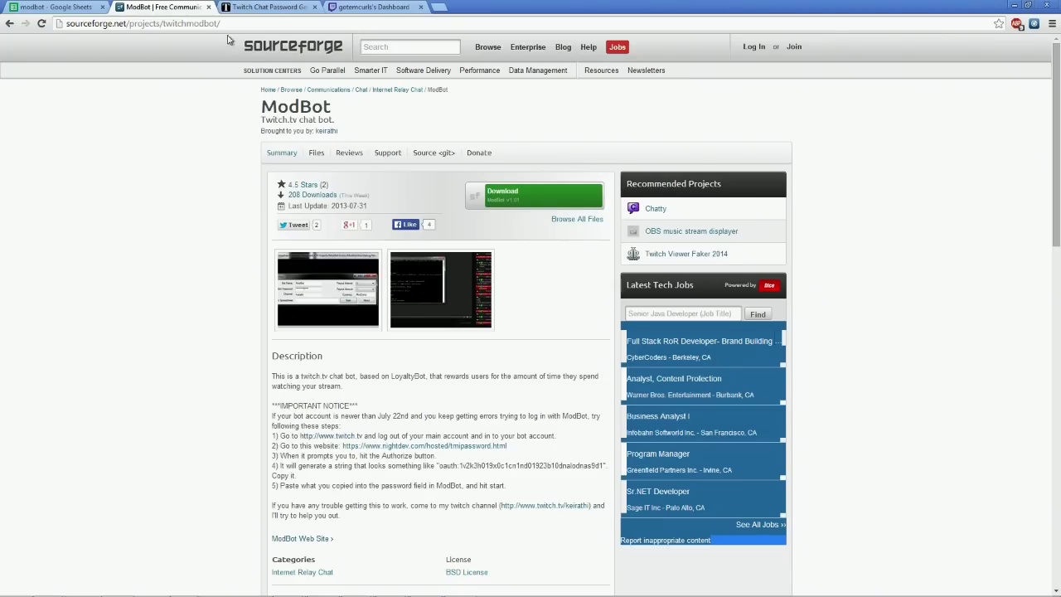
pyautogui.scroll(-12, 469, 308)
pyautogui.scroll(11, 490, 284)
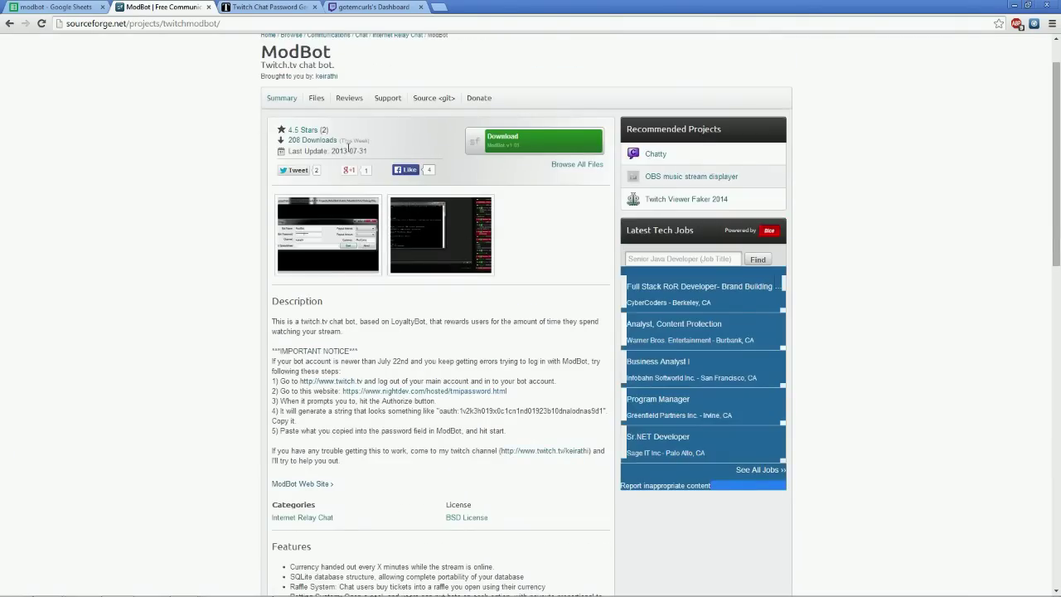
pyautogui.click(280, 99)
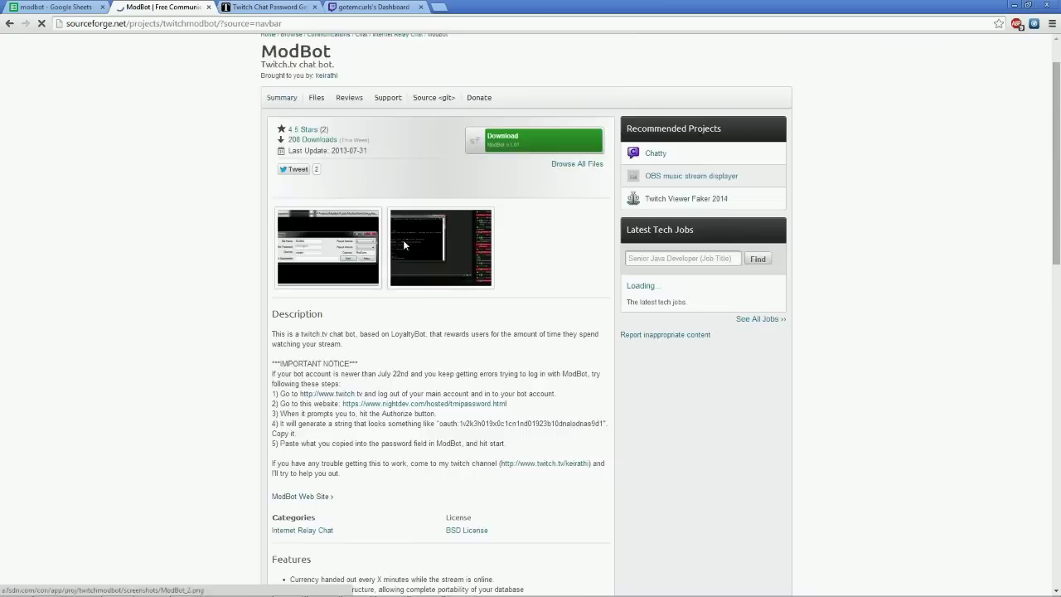
# Visit the ModBot website's About page, then minimize the browser.
pyautogui.scroll(-5, 404, 245)
pyautogui.scroll(6, 464, 373)
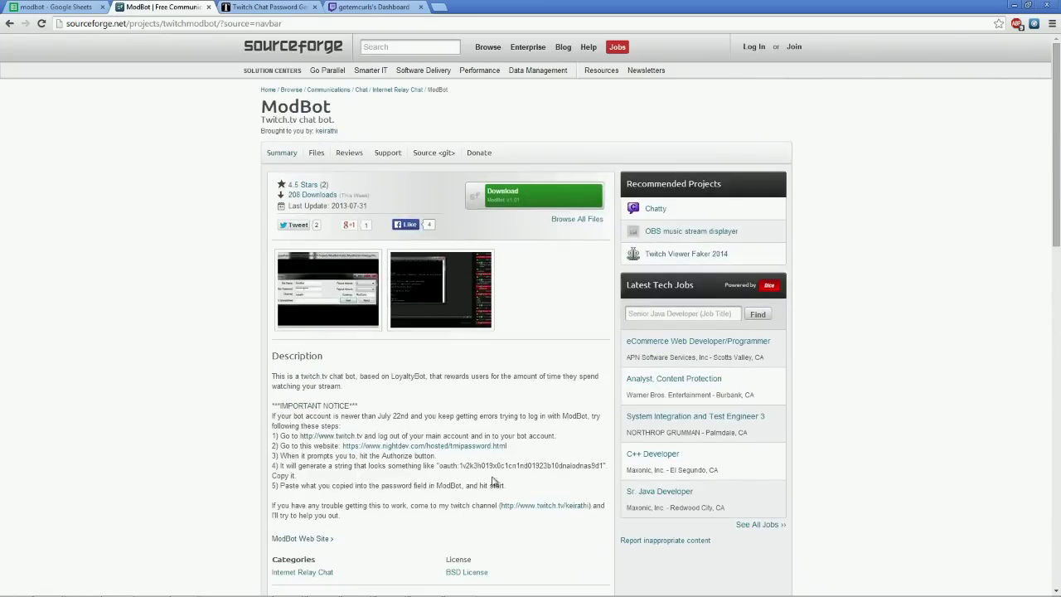
pyautogui.scroll(-2, 415, 447)
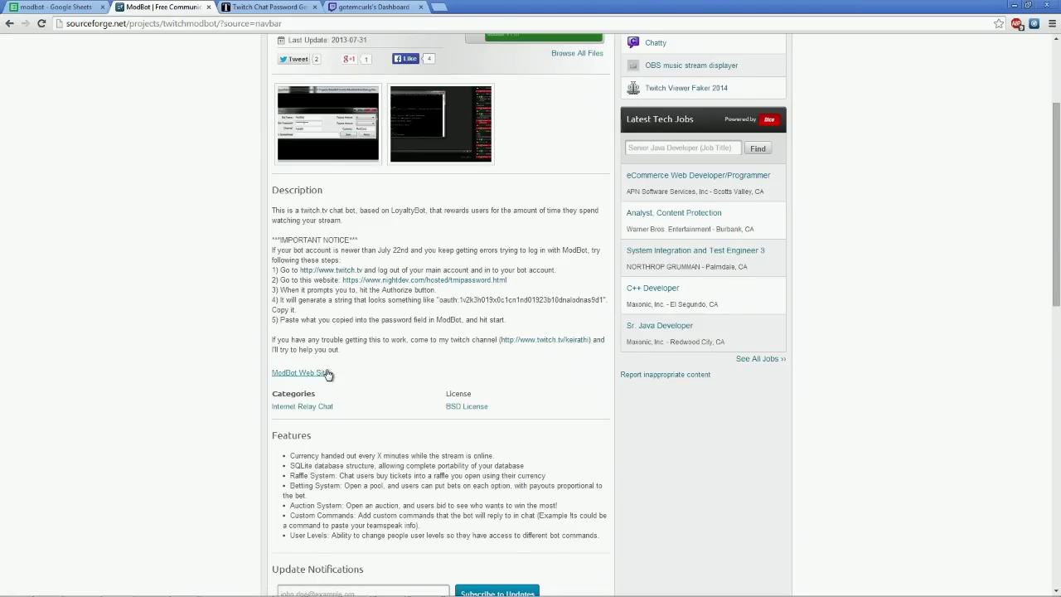
pyautogui.click(327, 374)
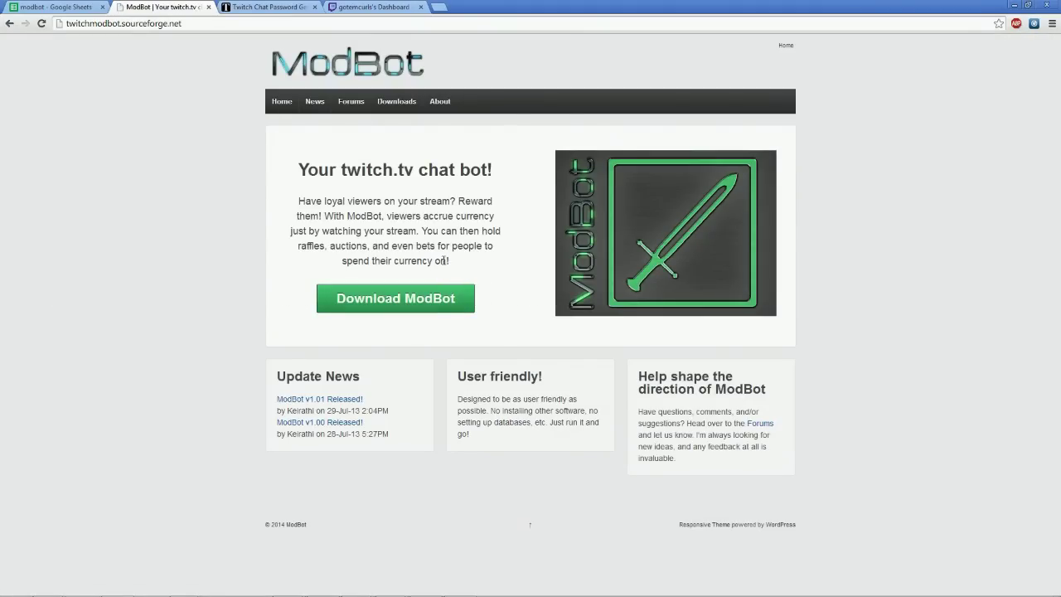
pyautogui.click(438, 103)
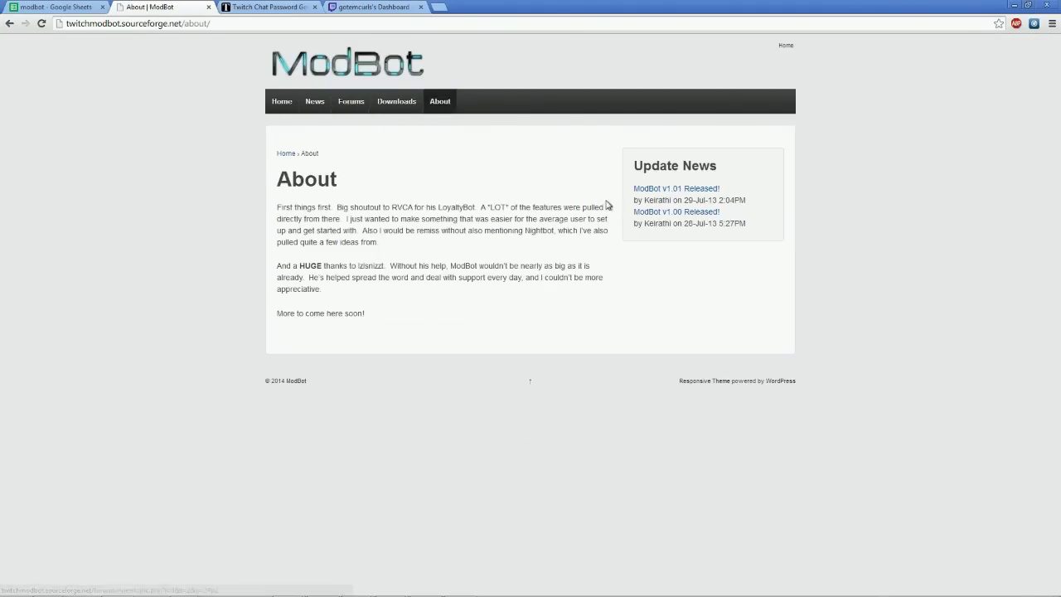
pyautogui.click(1014, 7)
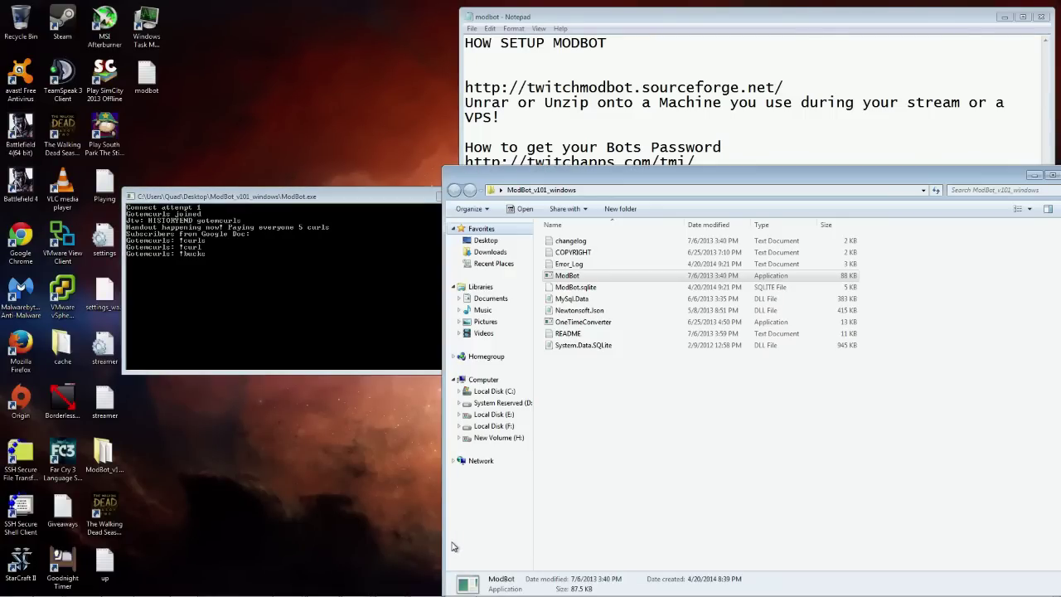
# Open the README in a maximized Notepad and scroll down to the COMMANDS section.
pyautogui.doubleClick(571, 333)
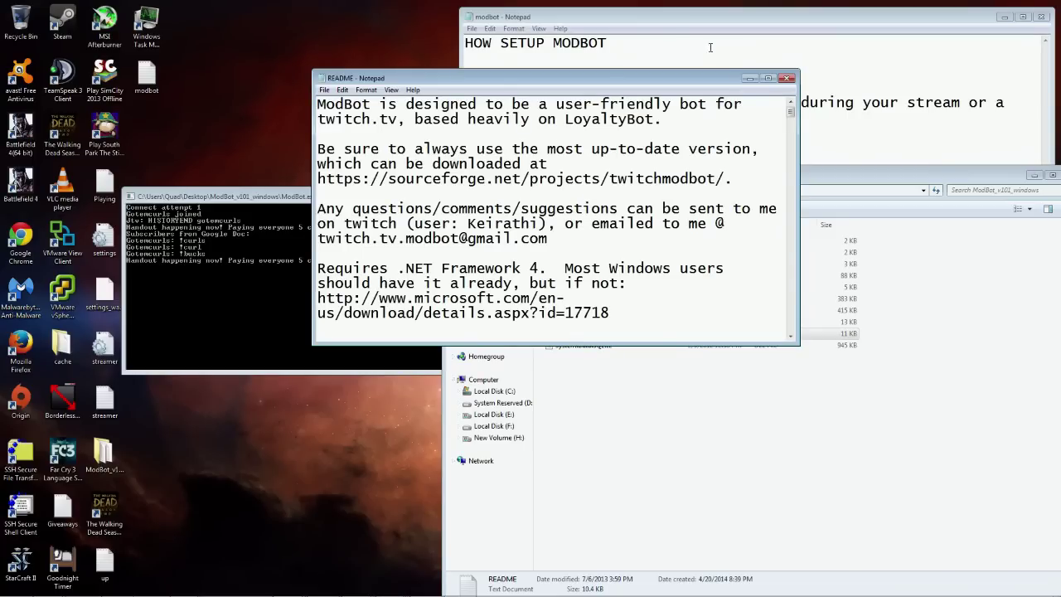
pyautogui.click(768, 78)
pyautogui.scroll(-6, 473, 265)
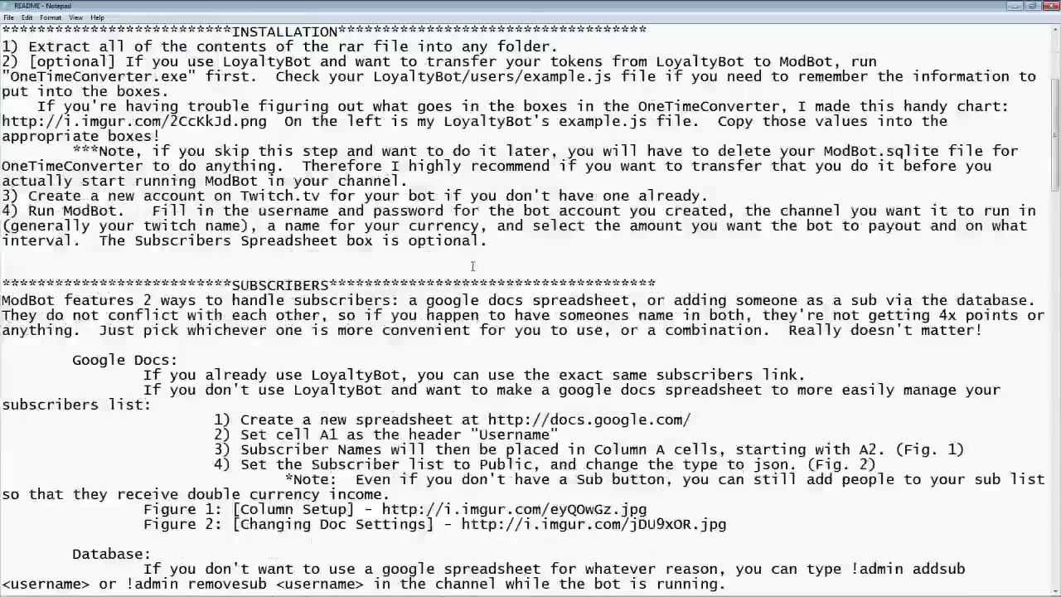
pyautogui.scroll(-4, 473, 265)
pyautogui.scroll(-8, 448, 211)
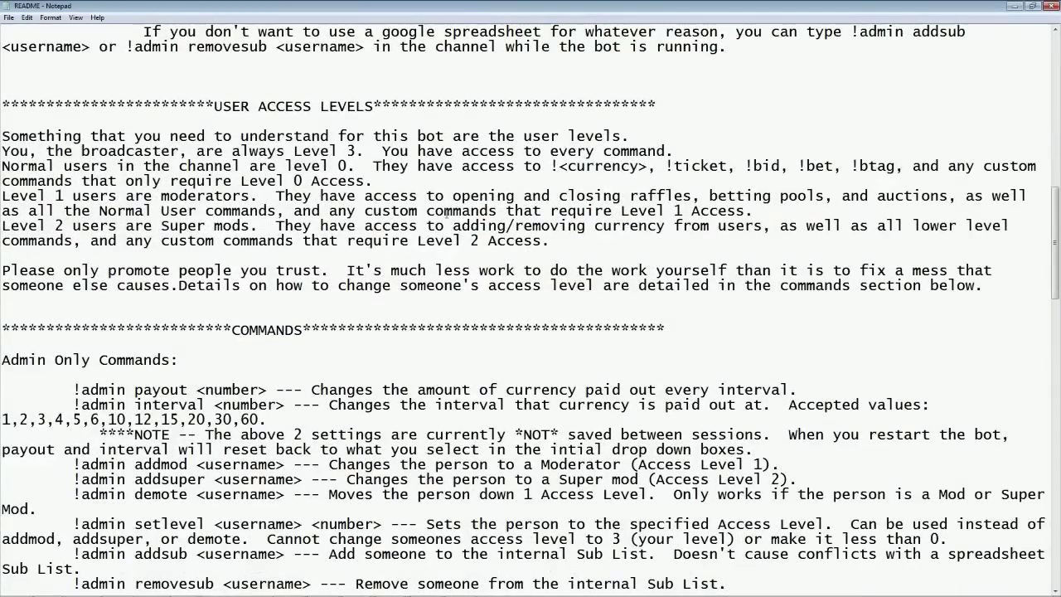
pyautogui.scroll(-2, 445, 214)
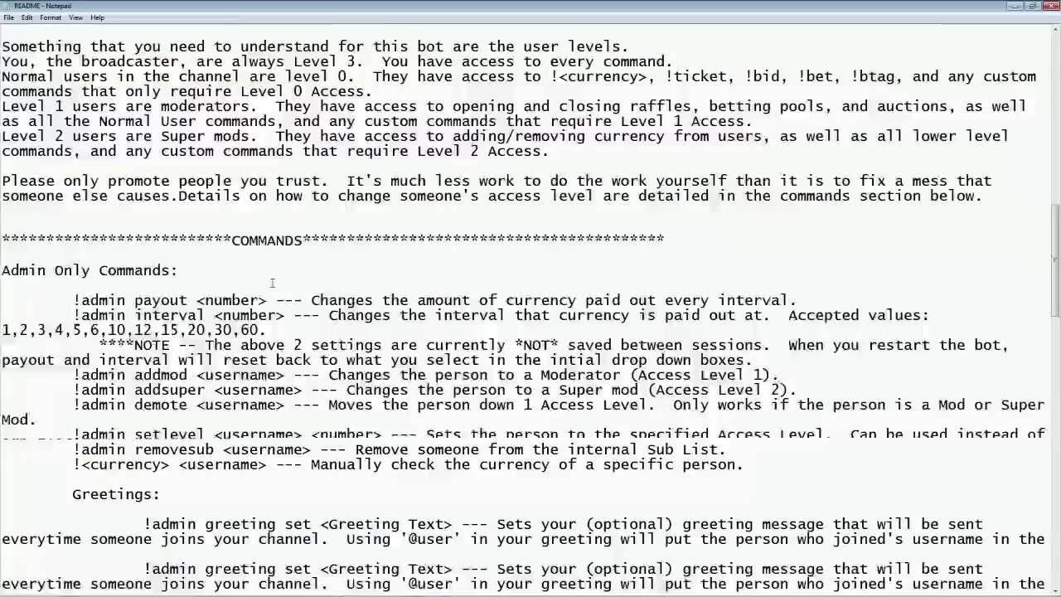
pyautogui.scroll(-2, 272, 282)
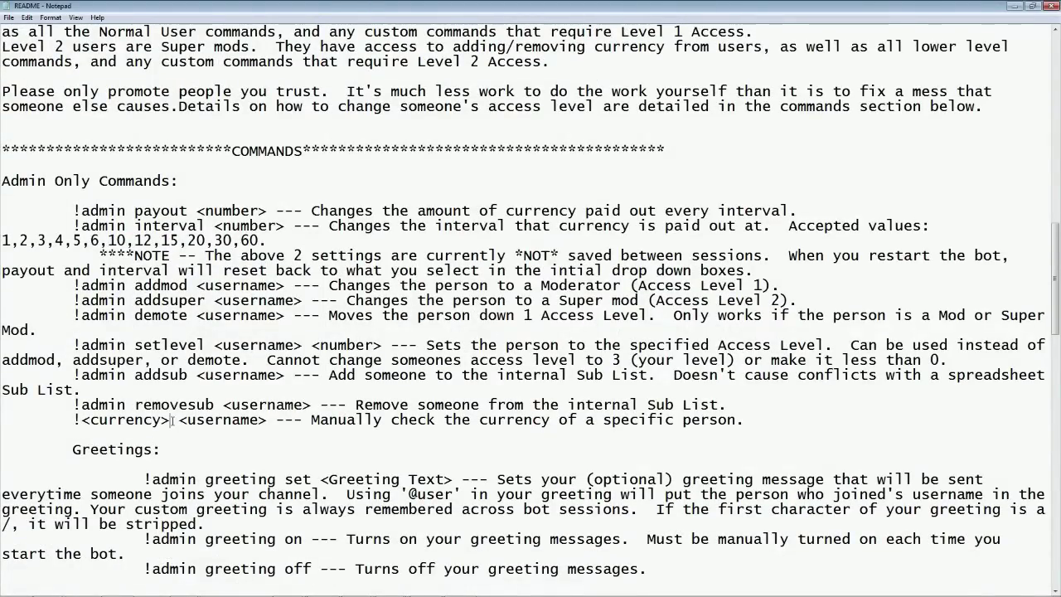
# Replace the <currency> placeholder with 'curls' so the check command reads !curls.
pyautogui.moveTo(170, 420); pyautogui.dragTo(81, 420)
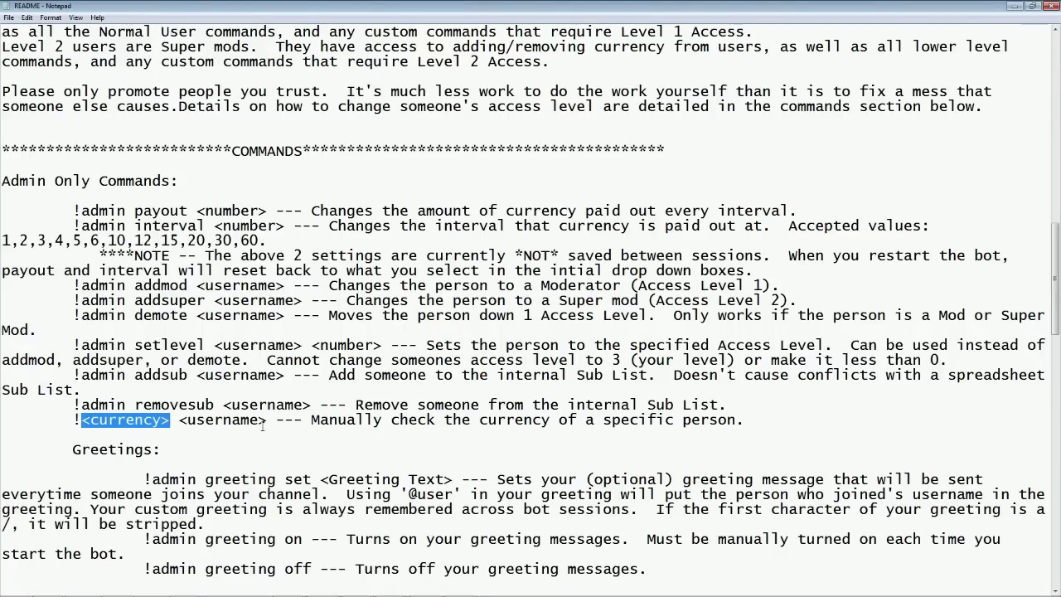
pyautogui.write('curls')
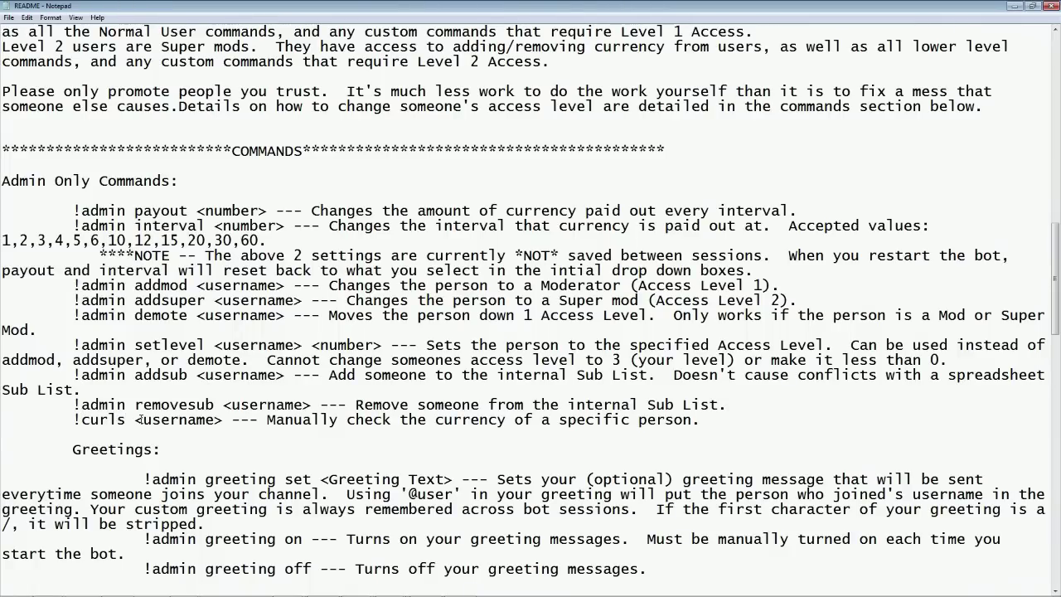
pyautogui.moveTo(129, 420); pyautogui.dragTo(73, 420)
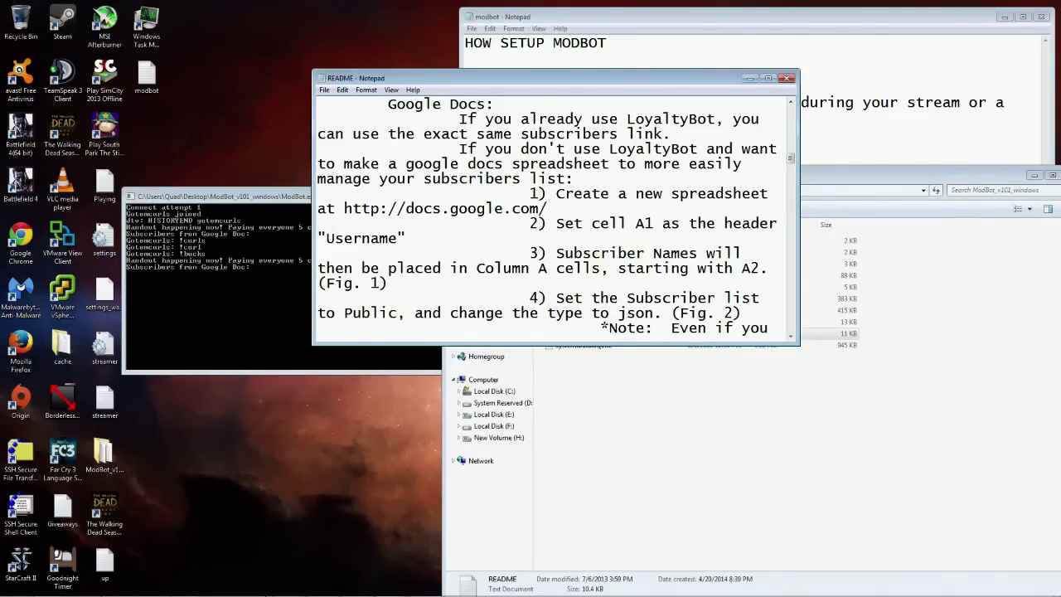
# In dashboard chat, award the channel's username 50 curls, then post a !curls balance check.
pyautogui.moveTo(190, 589)
pyautogui.click(118, 587)
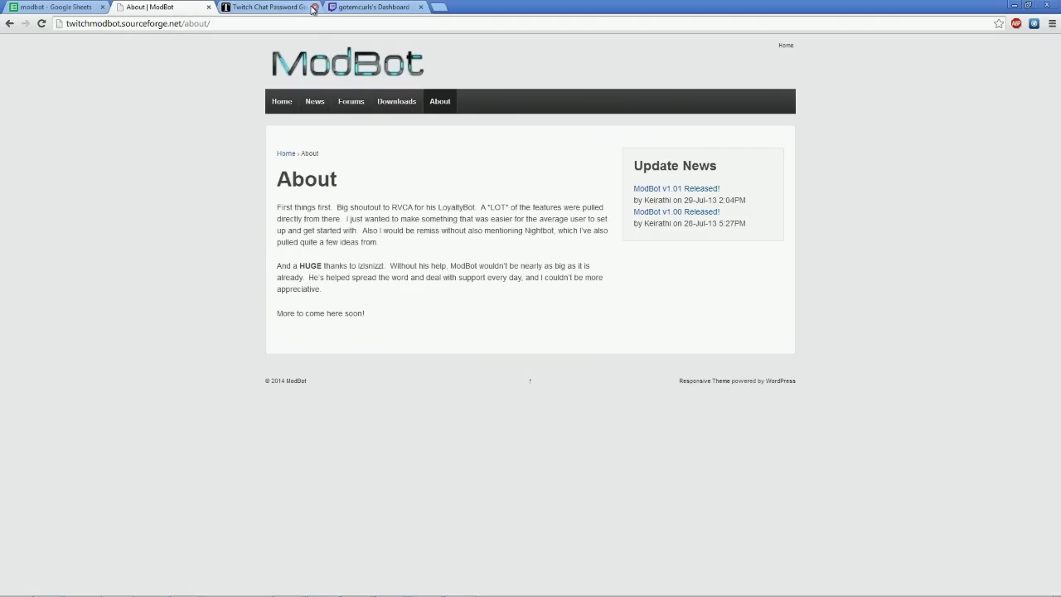
pyautogui.click(373, 7)
pyautogui.click(387, 456)
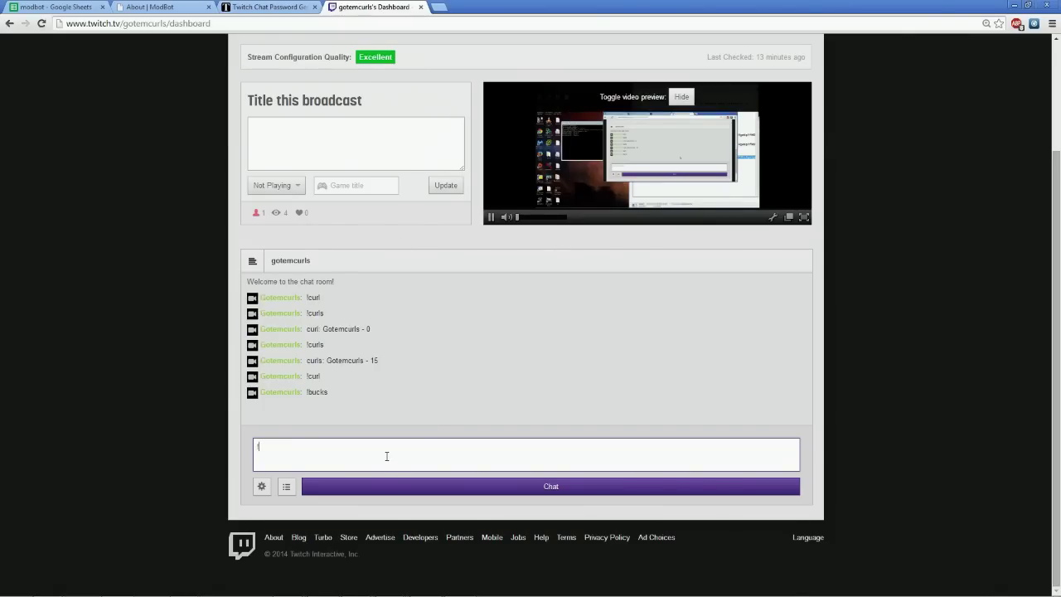
pyautogui.write('!curls got')
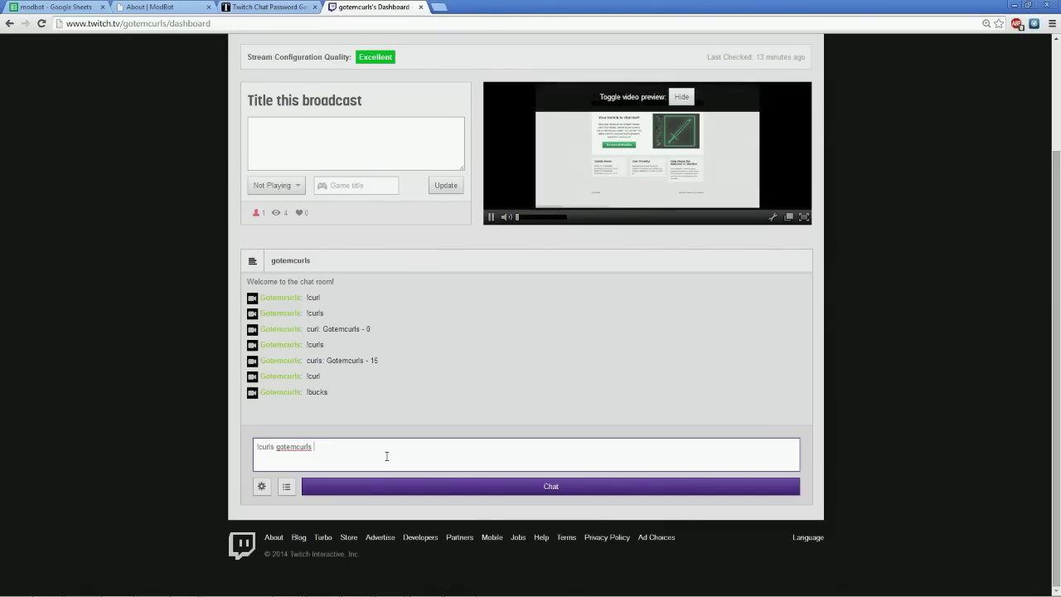
pyautogui.write('emcurls 50')
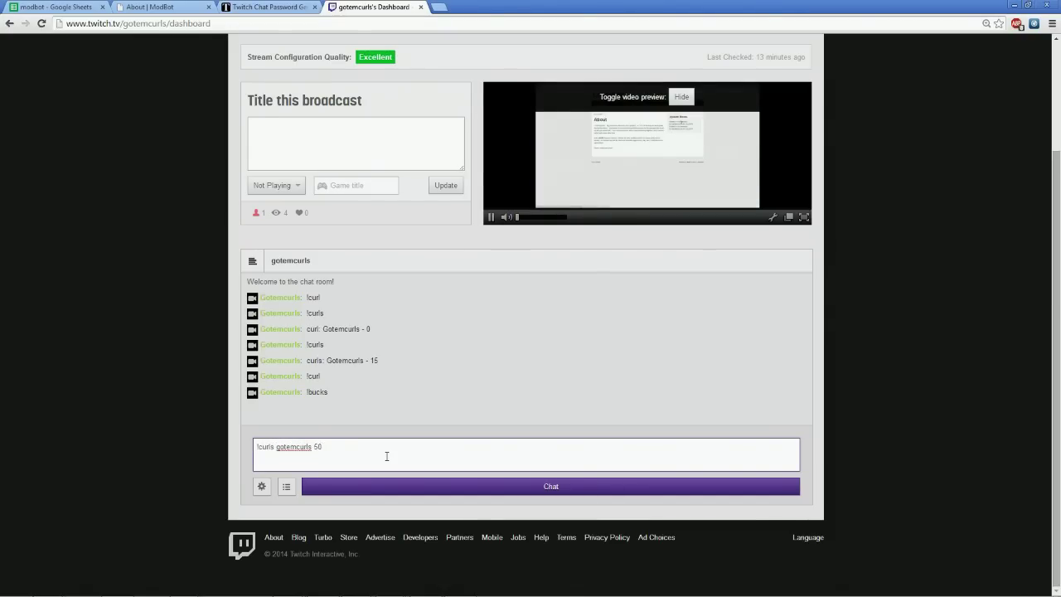
pyautogui.press('Return')
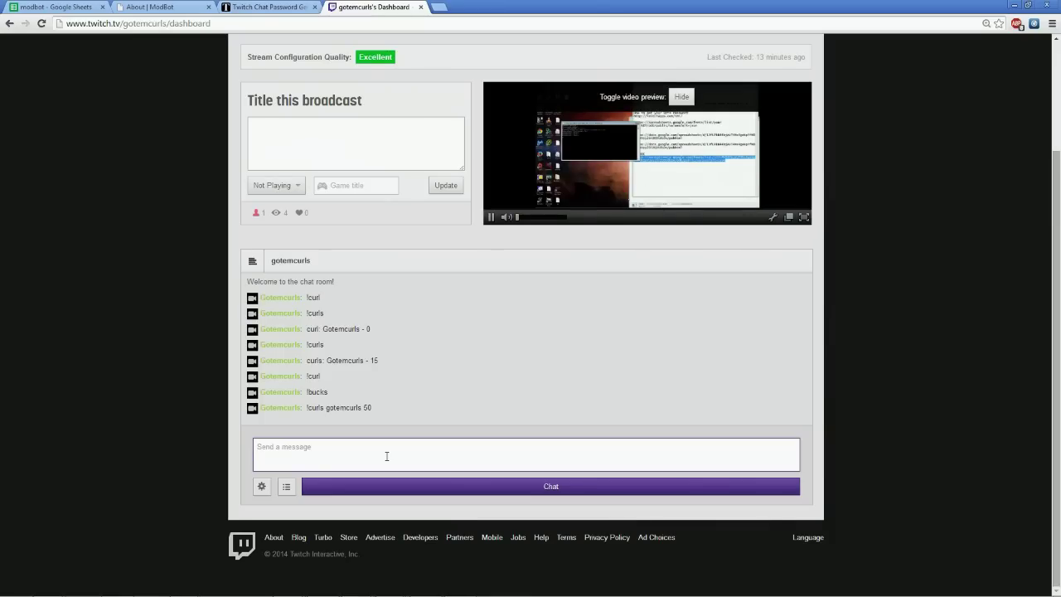
pyautogui.write('!curls')
pyautogui.press('Return')
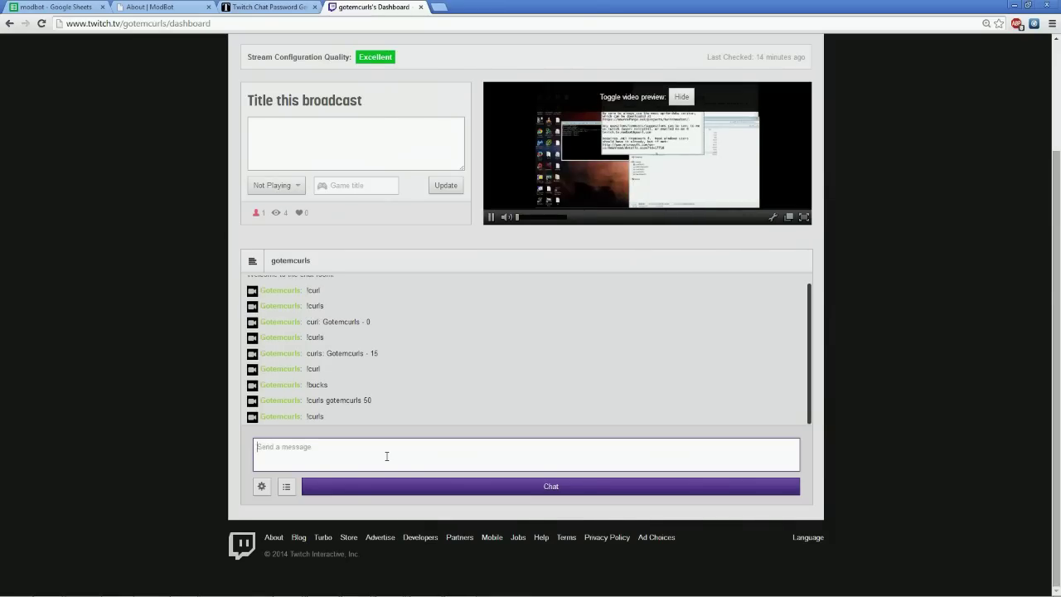